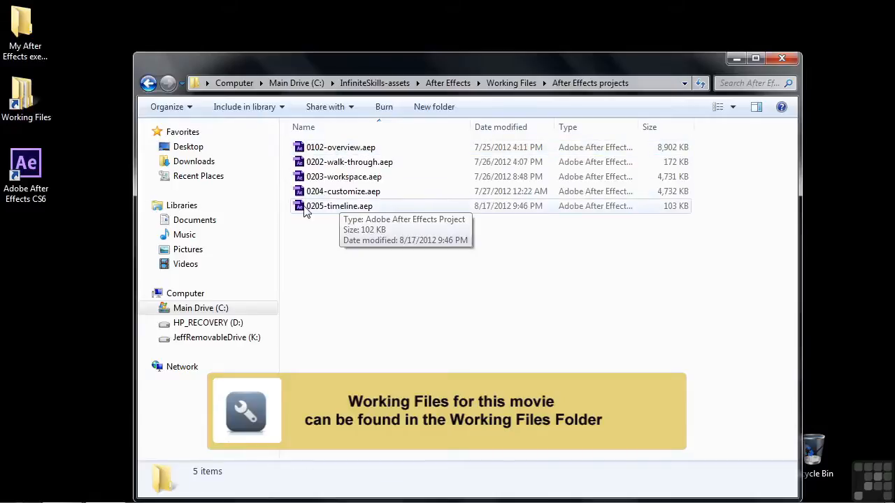
Open the project 0205-timeline.aep and scrub the surfing composition to 0:00:06:04
{"action": "double_click", "coordinate": [304, 208]}
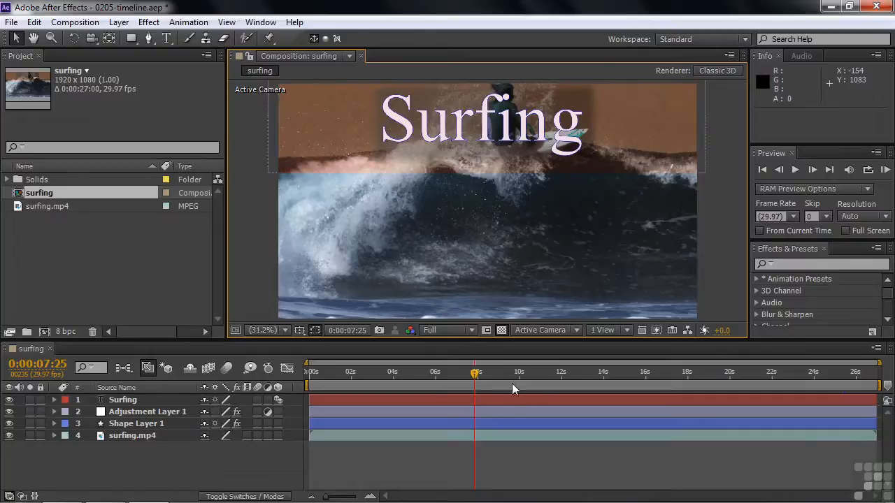
{"action": "key", "text": "Page_Up"}
{"action": "left_click_drag", "start_coordinate": [418, 376], "coordinate": [438, 397]}
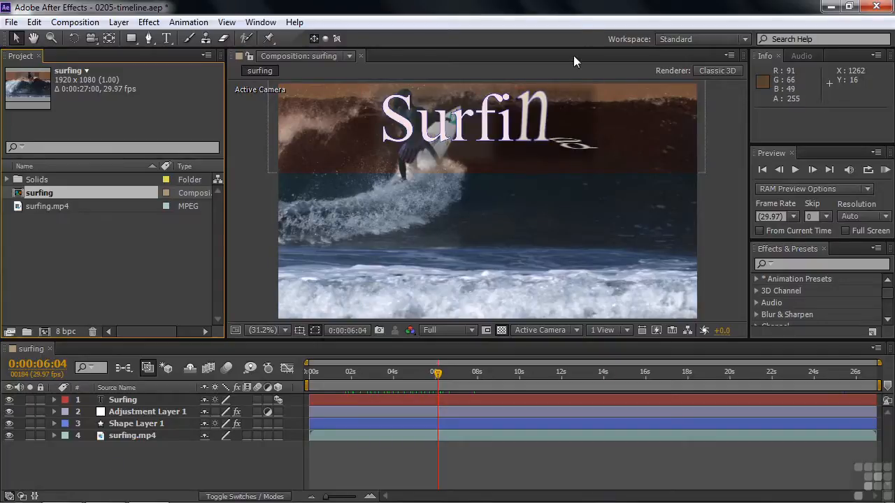
Reset the Standard workspace to its original layout
{"action": "left_click", "coordinate": [745, 39]}
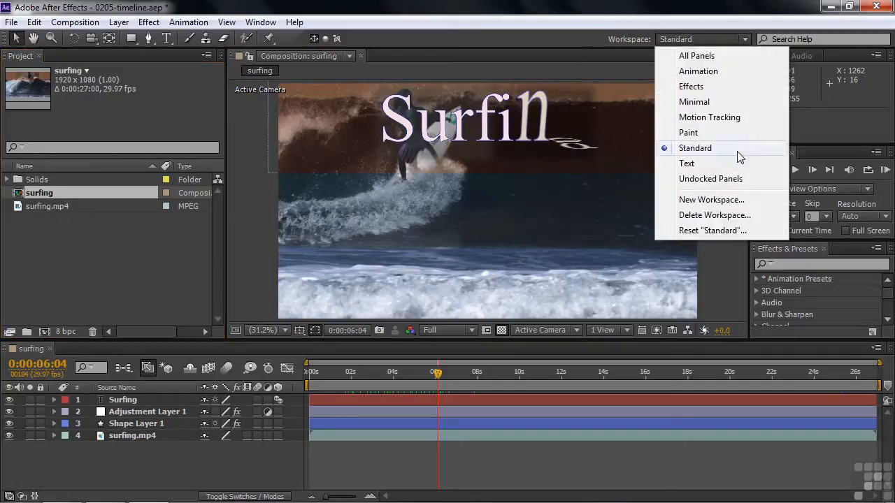
{"action": "left_click", "coordinate": [714, 231]}
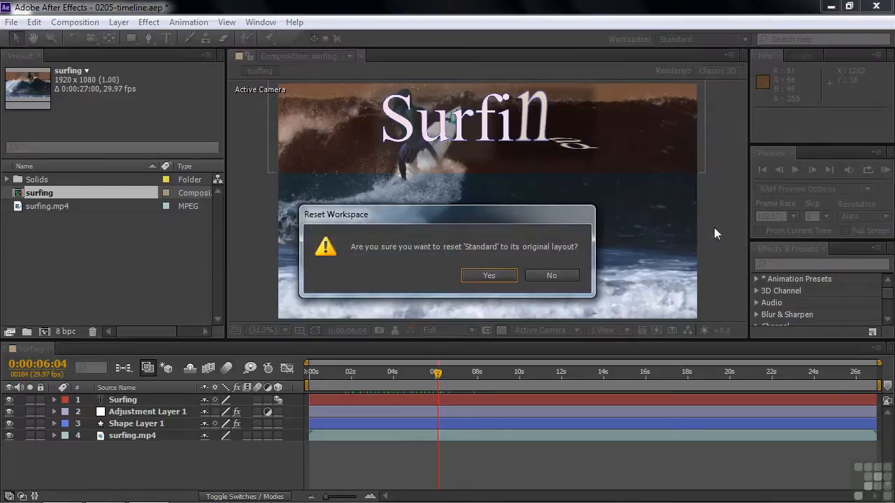
{"action": "left_click", "coordinate": [488, 275]}
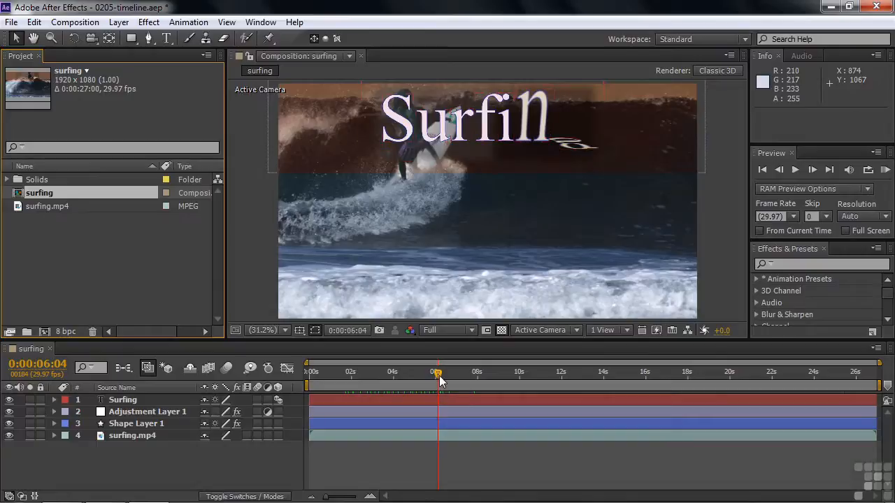
Set the current time to 0:00:04:17 and look through the information columns of the project items
{"action": "mouse_move", "coordinate": [410, 376]}
{"action": "left_mouse_down"}
{"action": "mouse_move", "coordinate": [339, 378]}
{"action": "mouse_move", "coordinate": [405, 373]}
{"action": "left_mouse_up"}
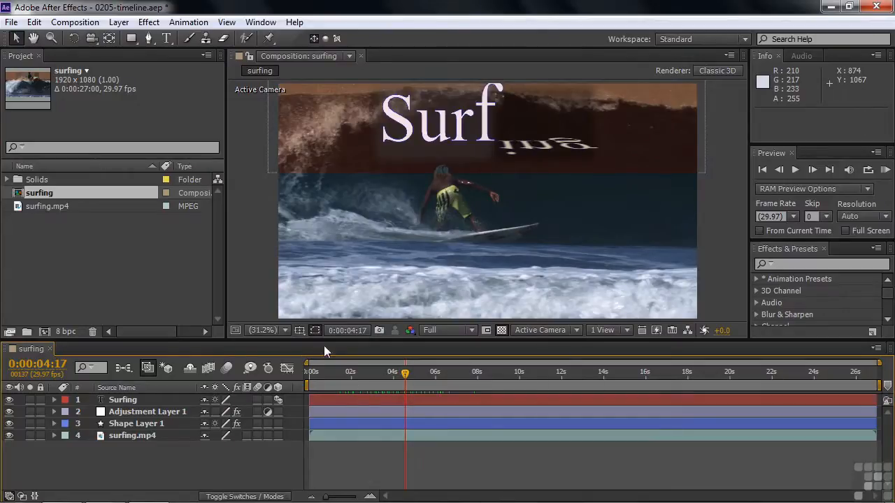
{"action": "left_click_drag", "start_coordinate": [162, 334], "coordinate": [174, 227]}
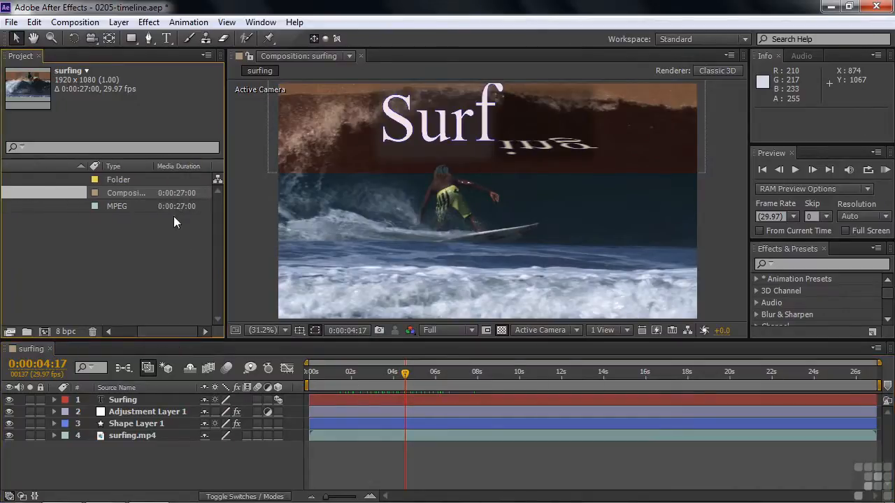
{"action": "left_click_drag", "start_coordinate": [177, 331], "coordinate": [157, 329]}
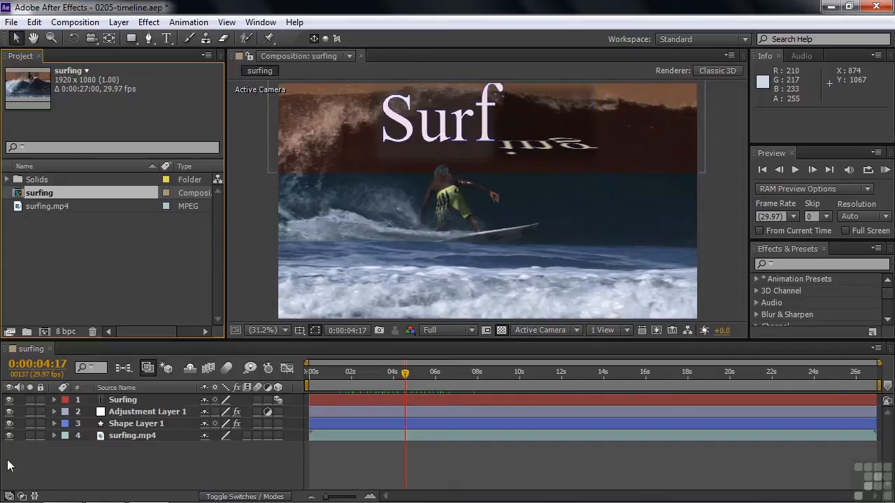
Toggle the Surfing text layer's visibility off and on, and solo it together with surfing.mp4 before clearing both solos
{"action": "left_click", "coordinate": [9, 400]}
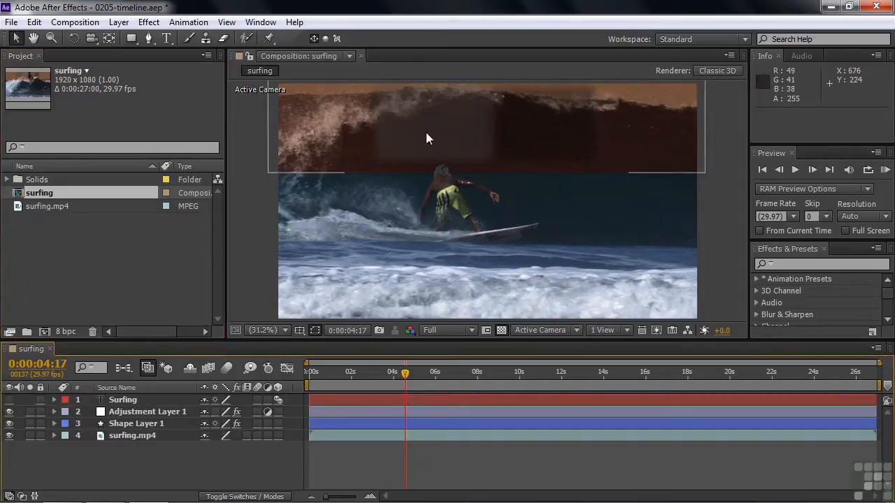
{"action": "left_click", "coordinate": [9, 399]}
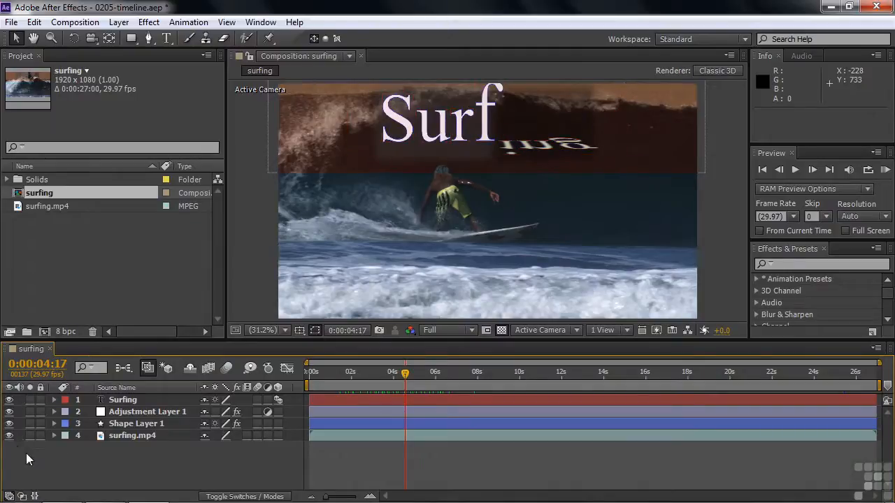
{"action": "left_click", "coordinate": [31, 398]}
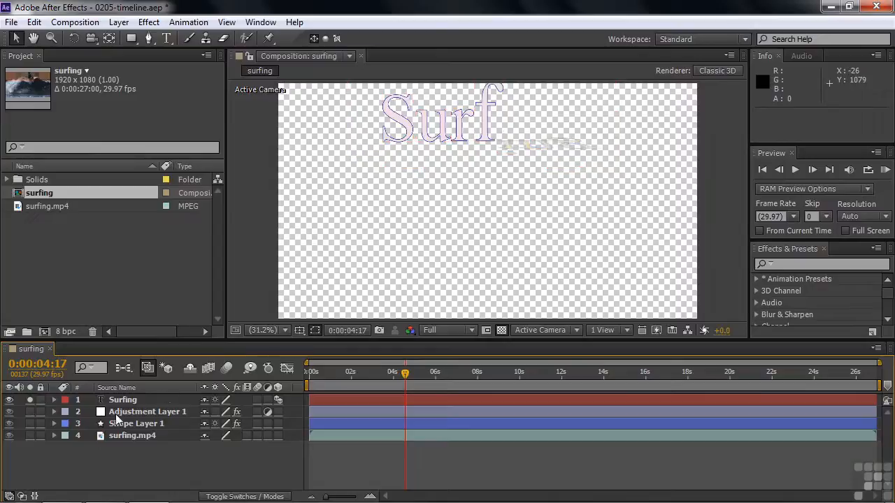
{"action": "left_click", "coordinate": [29, 434]}
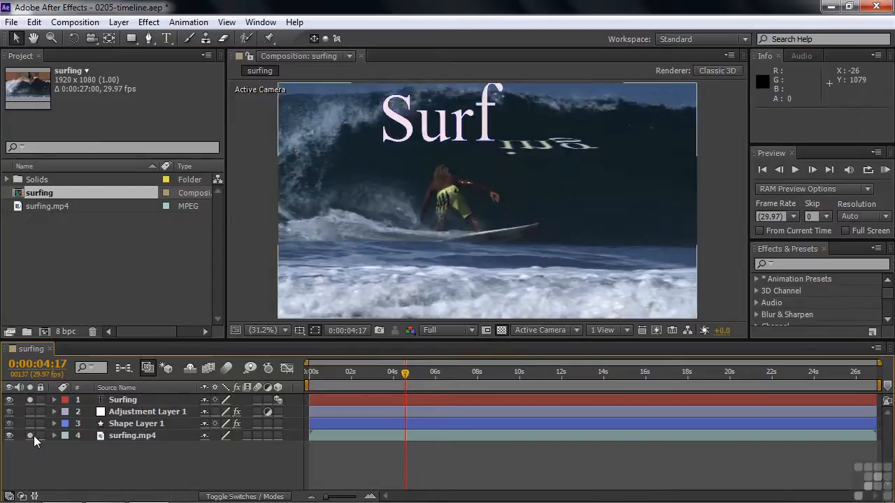
{"action": "left_click", "coordinate": [30, 399]}
{"action": "left_click", "coordinate": [29, 435]}
{"action": "left_click", "coordinate": [30, 398]}
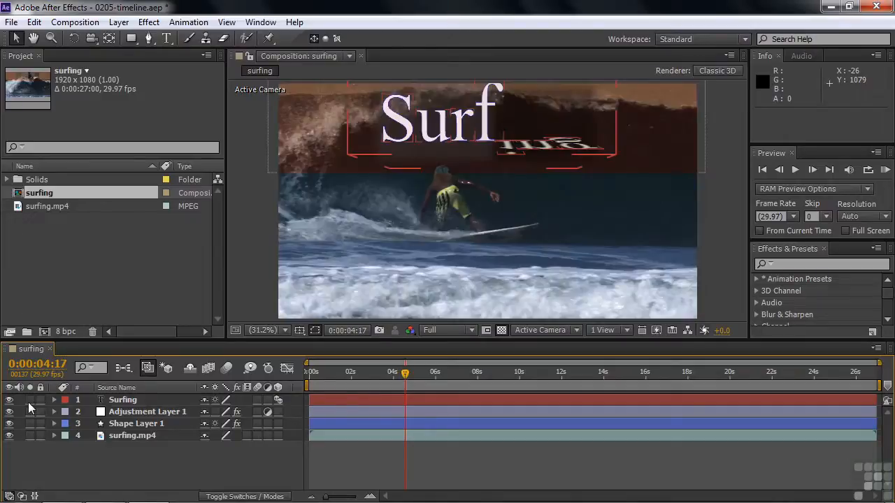
Lock the Surfing text layer, try to select it, and unlock it again
{"action": "left_click", "coordinate": [40, 399]}
{"action": "left_click", "coordinate": [121, 400]}
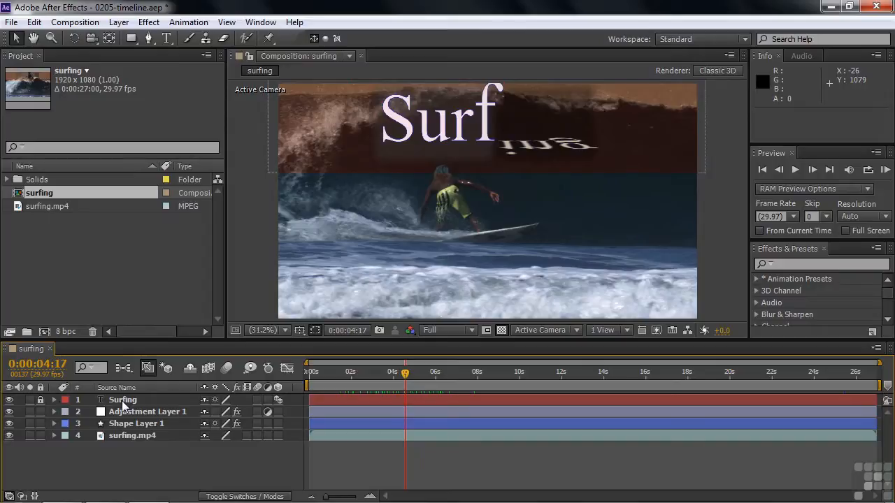
{"action": "left_click", "coordinate": [122, 399]}
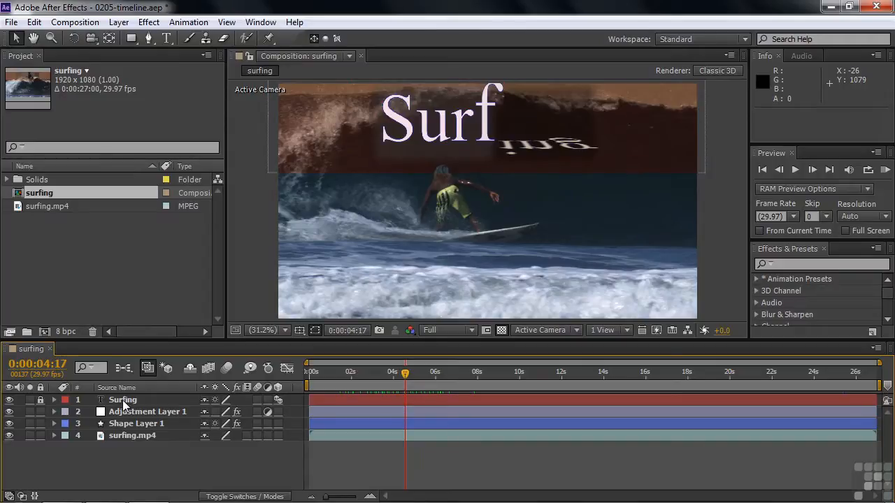
{"action": "left_click", "coordinate": [40, 399]}
View the label color choices of the Surfing text layer without picking one
{"action": "left_click", "coordinate": [65, 401]}
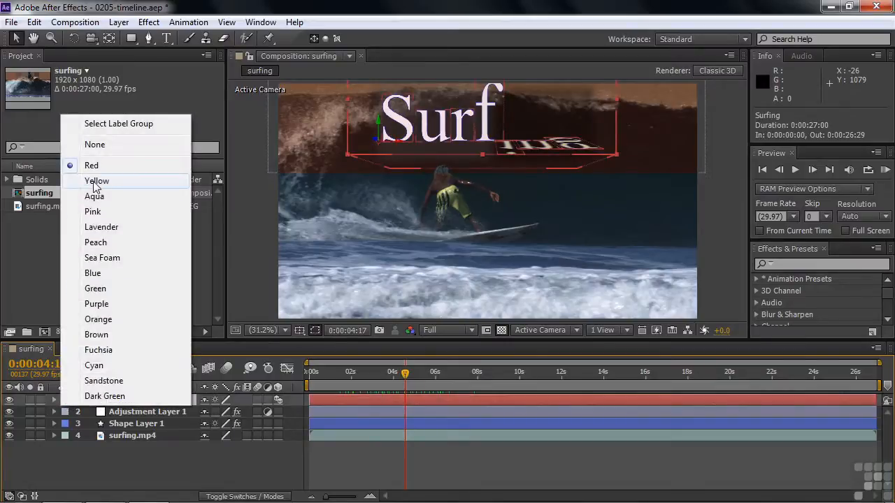
{"action": "left_click", "coordinate": [86, 443]}
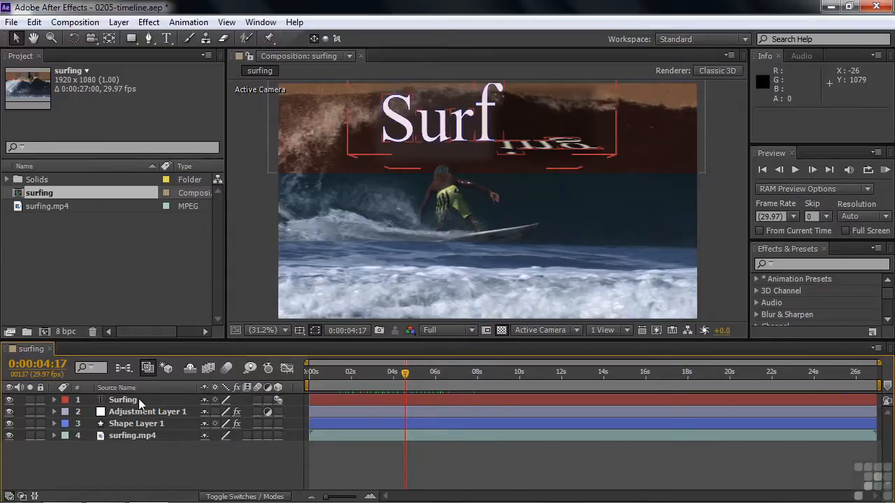
Reorder the Surfing text layer below surfing.mp4 and bring it back to the top of the layer stack
{"action": "left_click", "coordinate": [119, 401]}
{"action": "left_click_drag", "start_coordinate": [119, 402], "coordinate": [114, 445]}
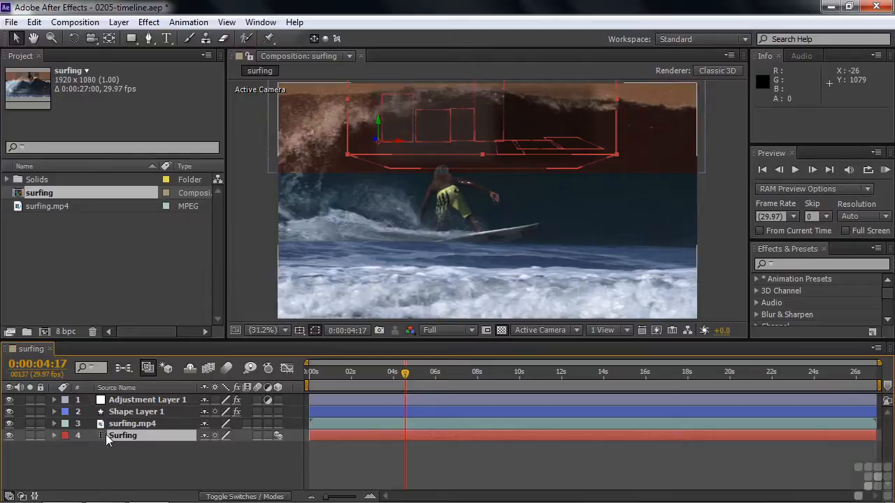
{"action": "left_click_drag", "start_coordinate": [113, 435], "coordinate": [114, 399]}
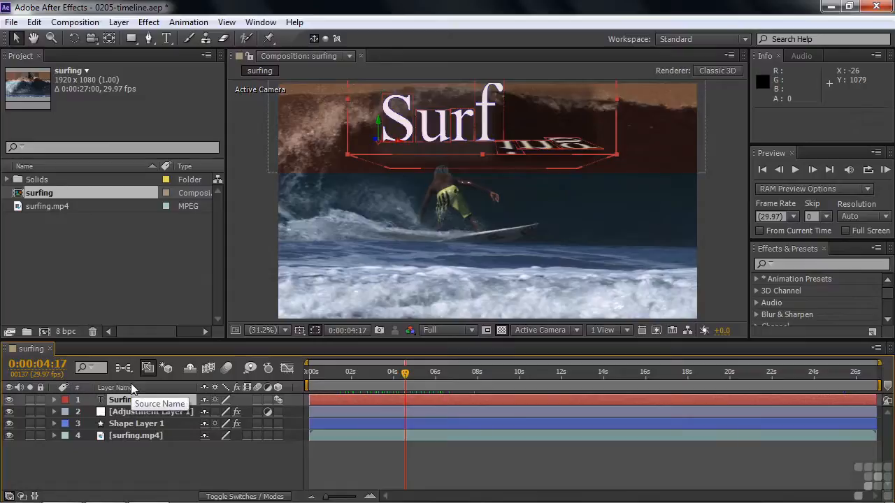
Switch the layer list between layer names and source names, and hide the shy Surfing layer before showing it again
{"action": "left_click", "coordinate": [130, 386]}
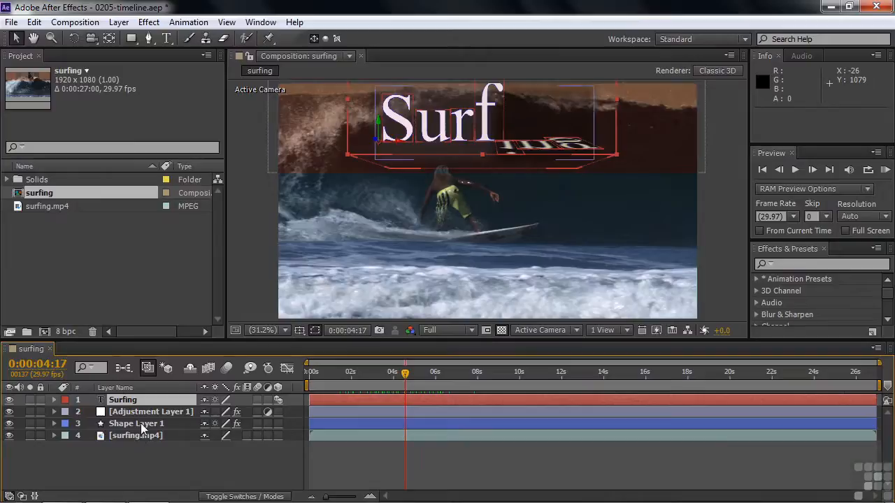
{"action": "left_click", "coordinate": [148, 388]}
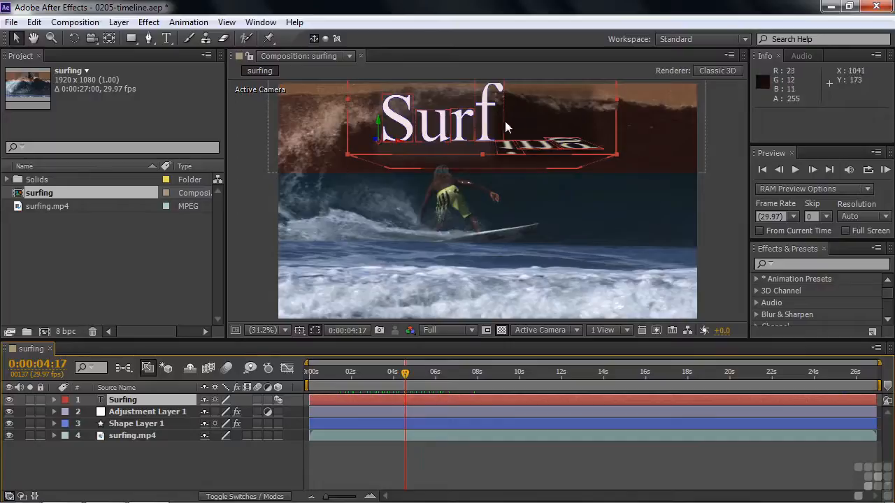
{"action": "left_click", "coordinate": [188, 372]}
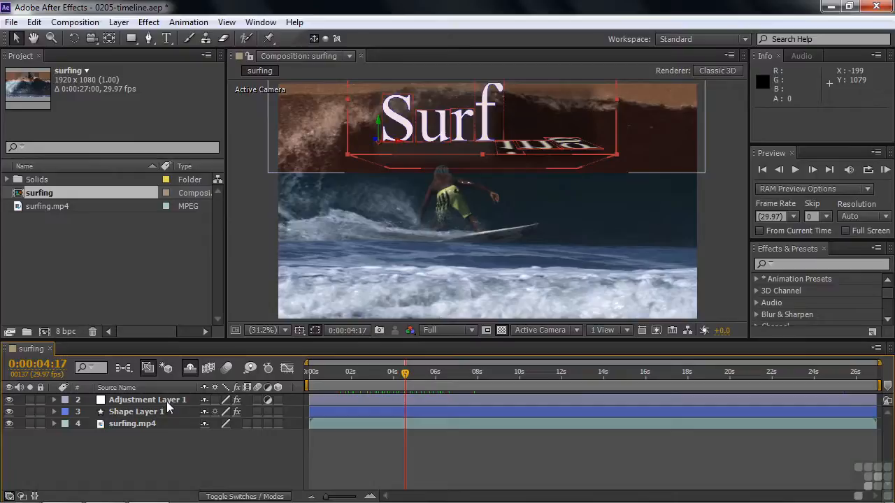
{"action": "left_click", "coordinate": [190, 368]}
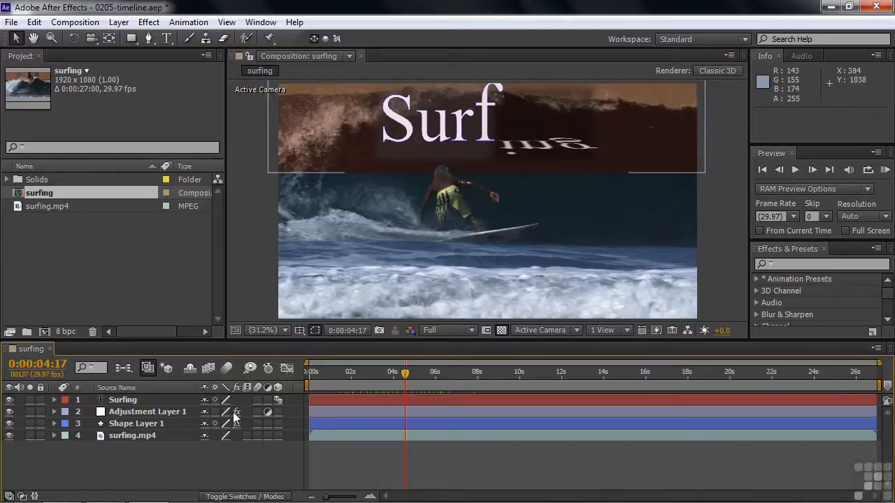
Turn the effects on Adjustment Layer 1 off and back on
{"action": "left_click", "coordinate": [235, 411]}
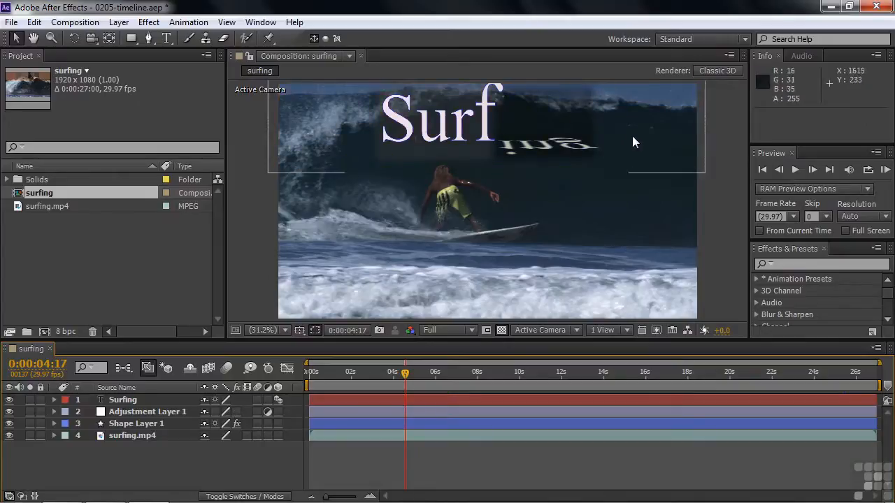
{"action": "left_click", "coordinate": [236, 412]}
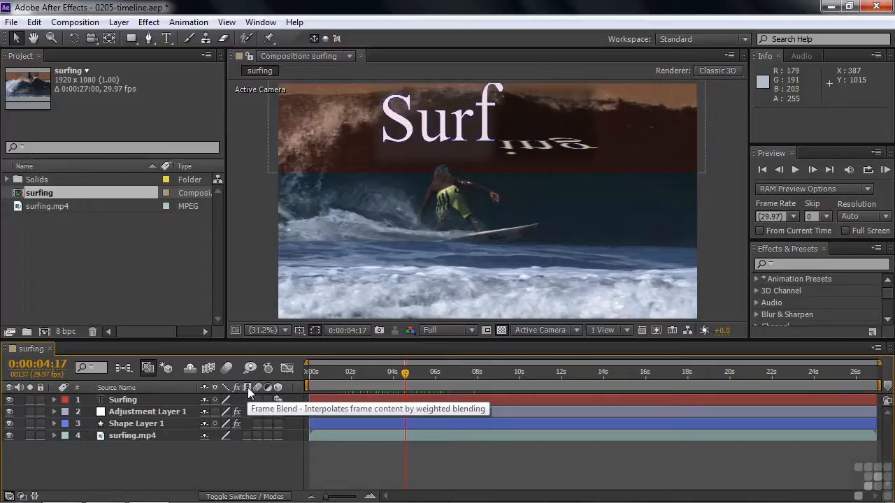
Turn on frame blending for surfing.mp4 and for the composition, and switch both off again
{"action": "left_click", "coordinate": [246, 435]}
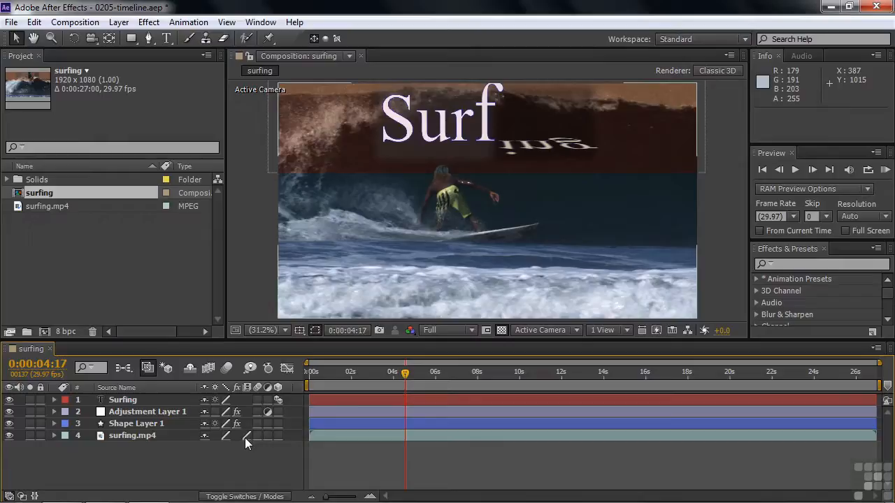
{"action": "left_click", "coordinate": [207, 368]}
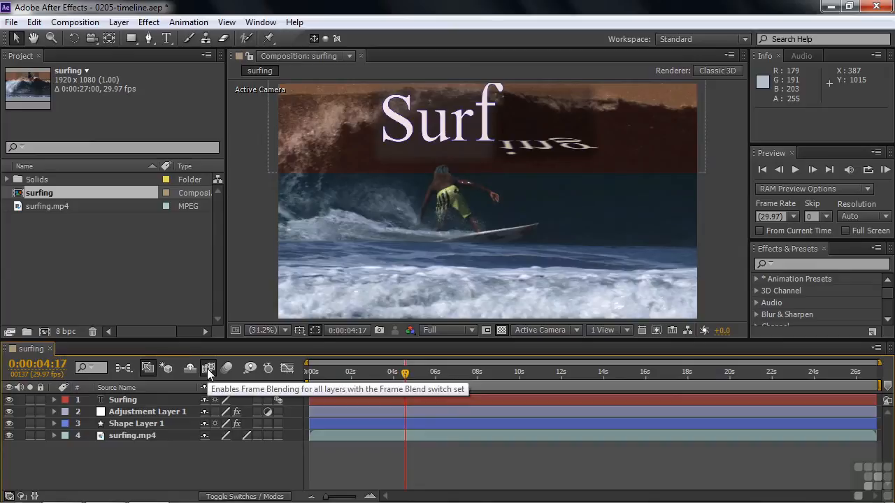
{"action": "left_click", "coordinate": [246, 436]}
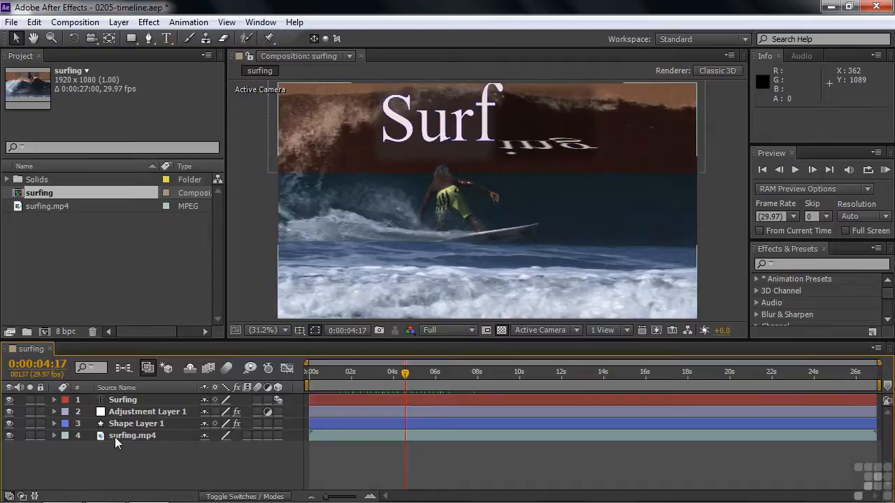
Make surfing.mp4 act as an adjustment layer and revert it to normal footage
{"action": "left_click", "coordinate": [268, 435]}
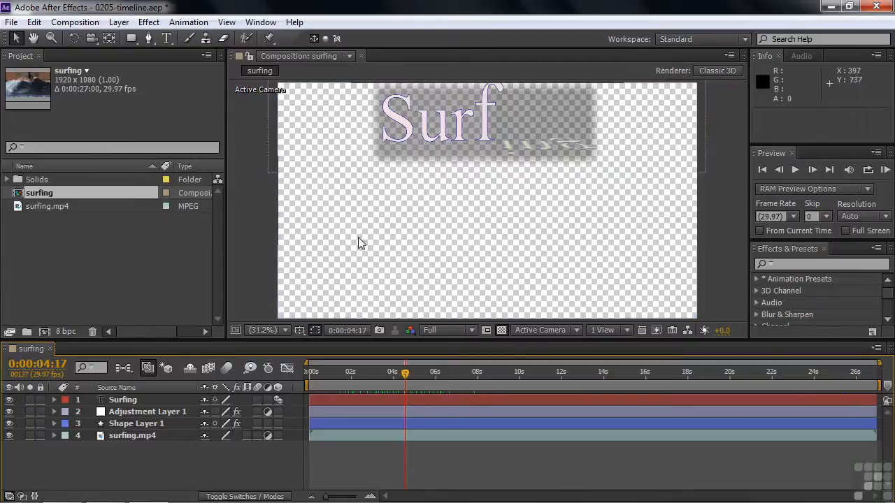
{"action": "left_click", "coordinate": [268, 435]}
Make Adjustment Layer 1 a 3D layer and turn its 3D switch off again
{"action": "left_click", "coordinate": [284, 400]}
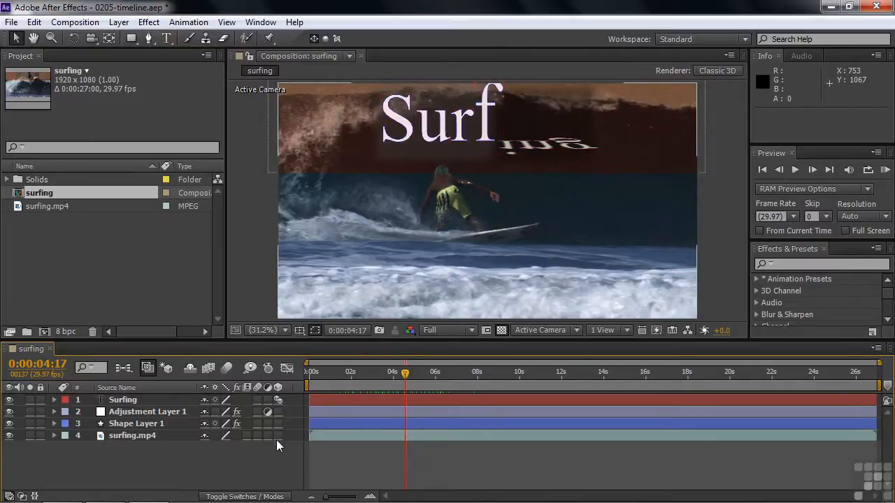
{"action": "left_click", "coordinate": [277, 400]}
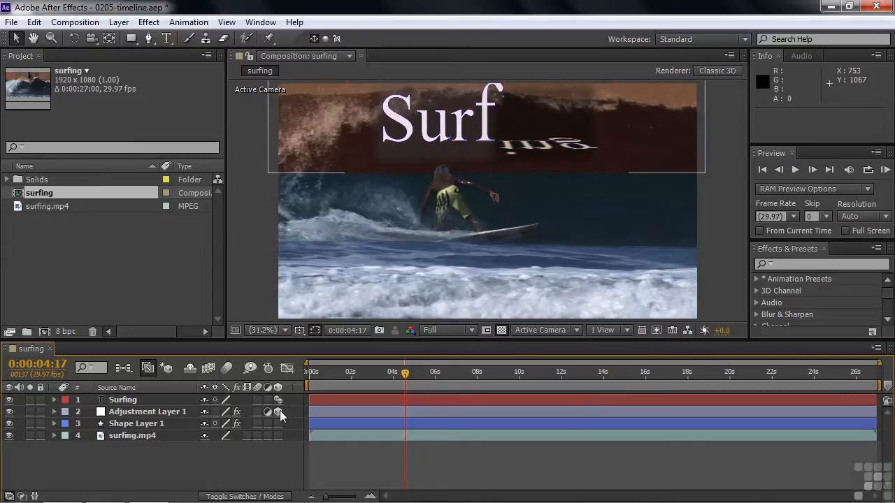
{"action": "left_click", "coordinate": [278, 400]}
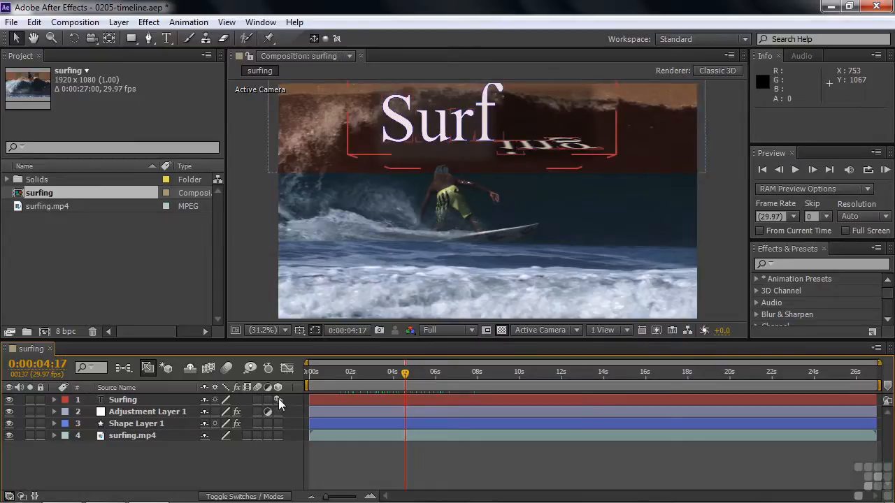
Expand the Surfing text layer's properties, examine its Animate options including per-character 3D, and collapse the layer
{"action": "left_click", "coordinate": [54, 400]}
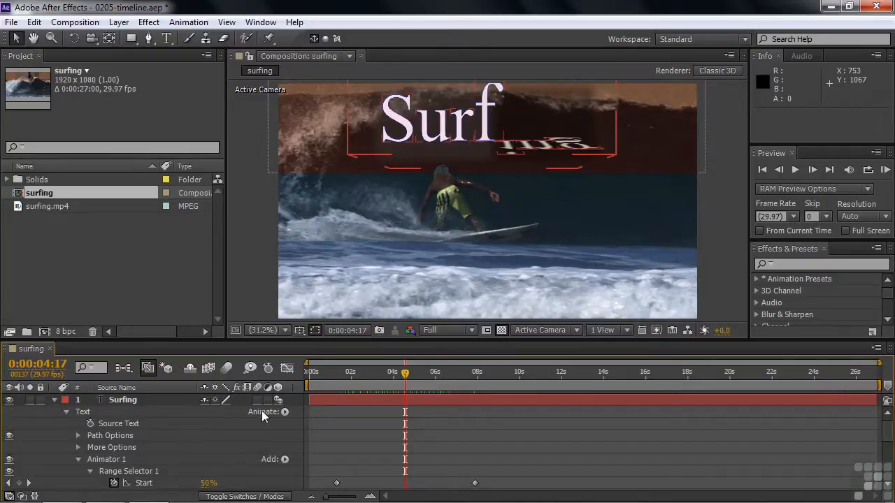
{"action": "left_click", "coordinate": [285, 412]}
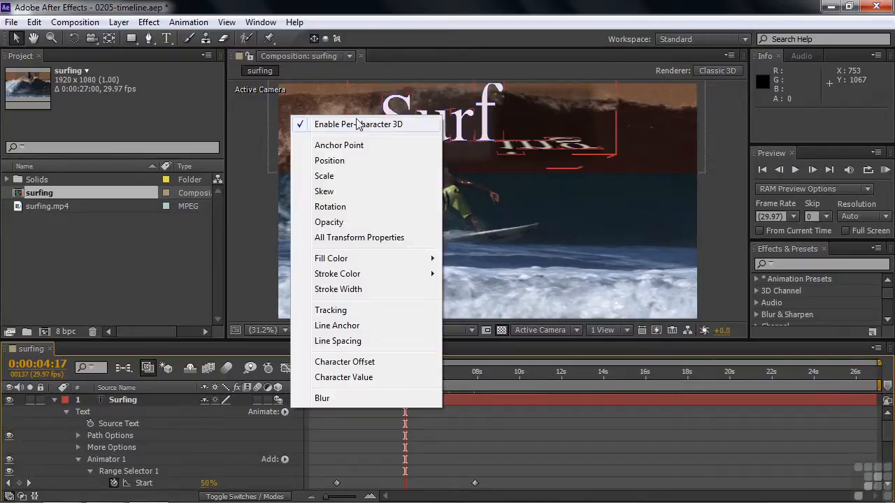
{"action": "left_click", "coordinate": [58, 399]}
{"action": "left_click", "coordinate": [55, 400]}
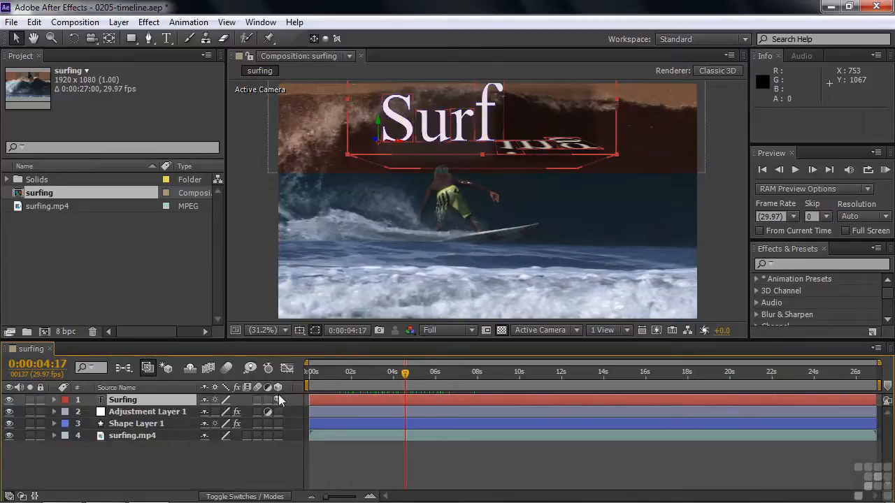
Move the current time to 0:00:06:04, then collapse and re-expand the Layer Switches pane
{"action": "left_click_drag", "start_coordinate": [405, 381], "coordinate": [438, 389]}
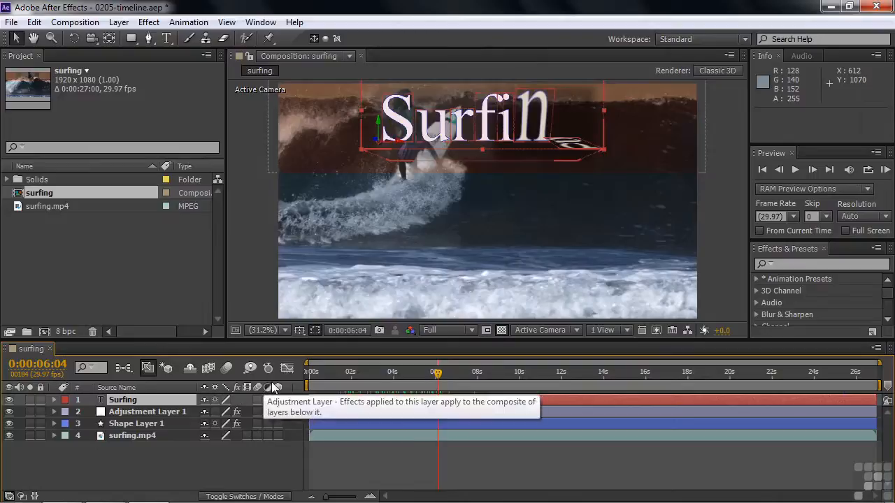
{"action": "left_click", "coordinate": [9, 497]}
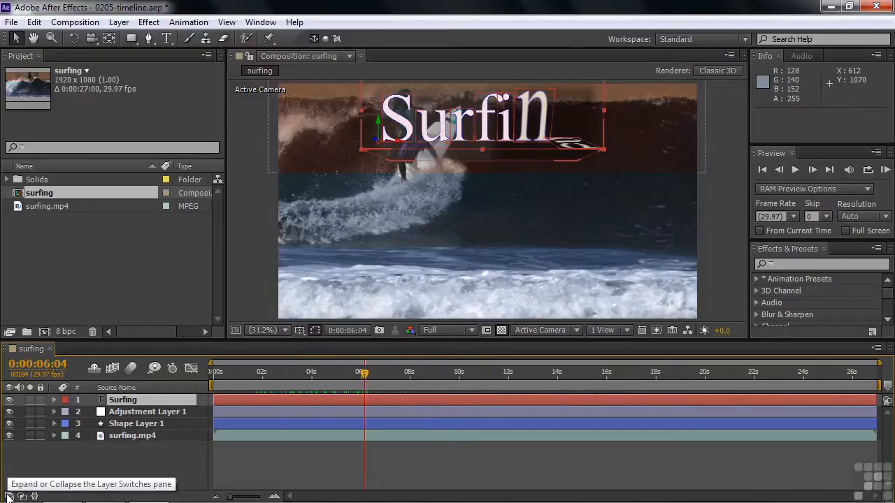
{"action": "left_click", "coordinate": [9, 497]}
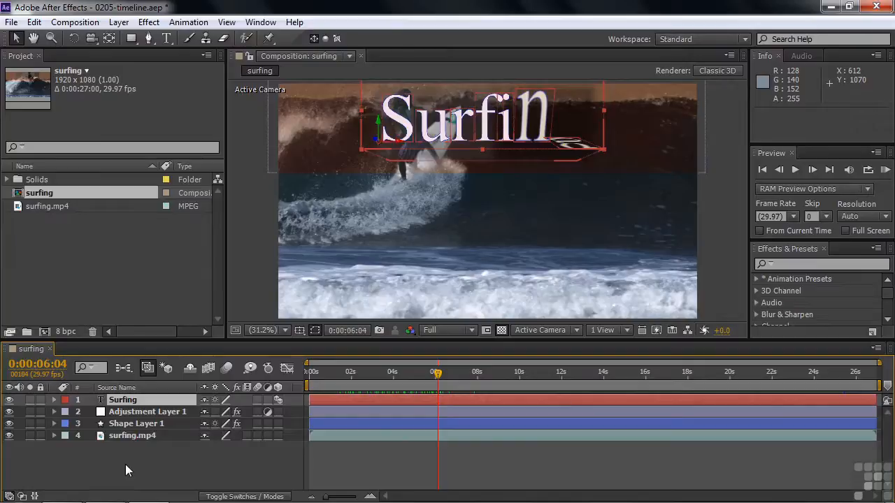
Hide the timeline's Switches column through the column list and show it again
{"action": "right_click", "coordinate": [159, 386]}
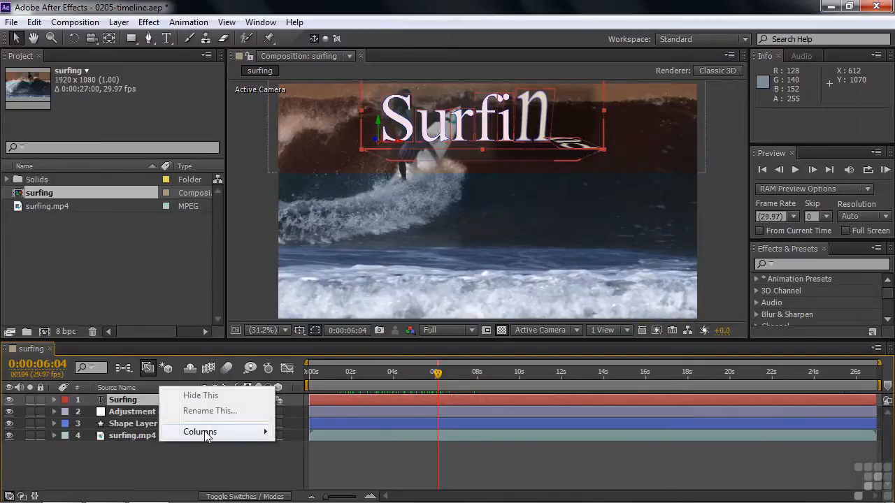
{"action": "mouse_move", "coordinate": [206, 436]}
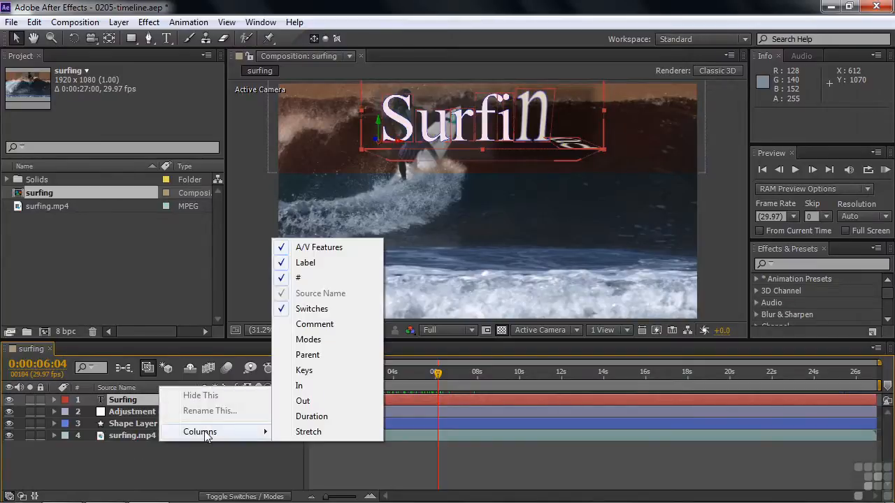
{"action": "left_click", "coordinate": [289, 311]}
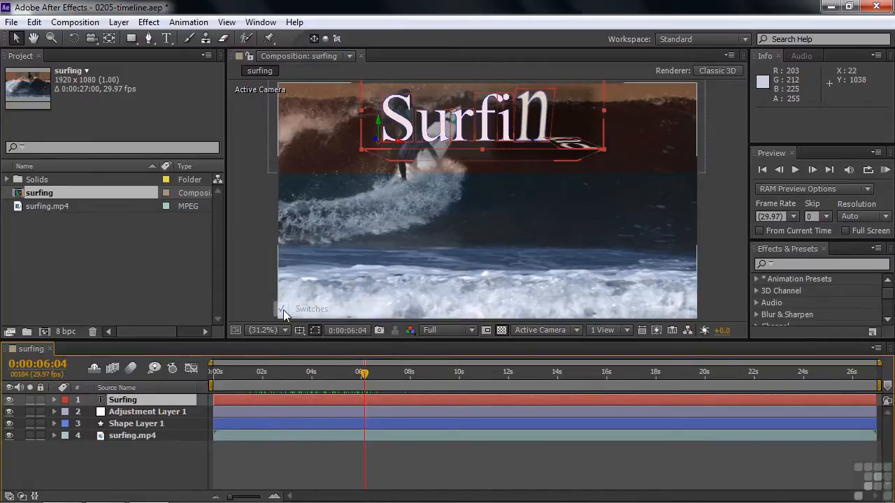
{"action": "right_click", "coordinate": [182, 389]}
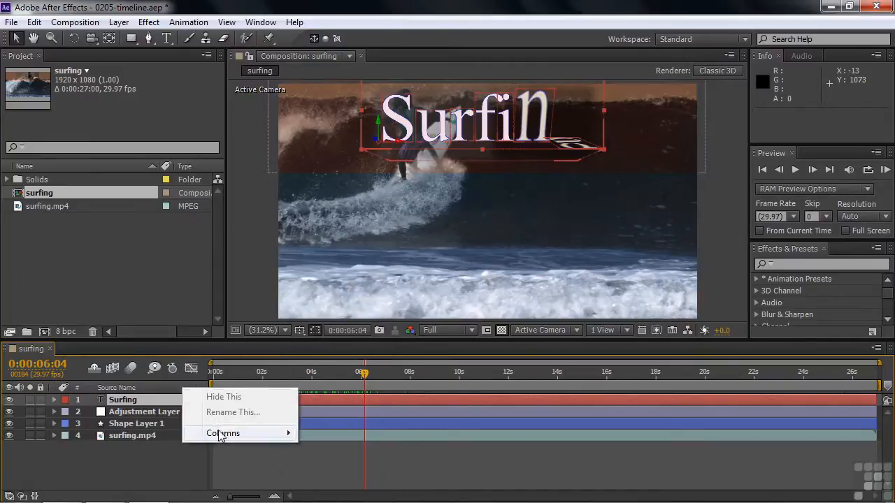
{"action": "mouse_move", "coordinate": [224, 434]}
{"action": "left_click", "coordinate": [337, 310]}
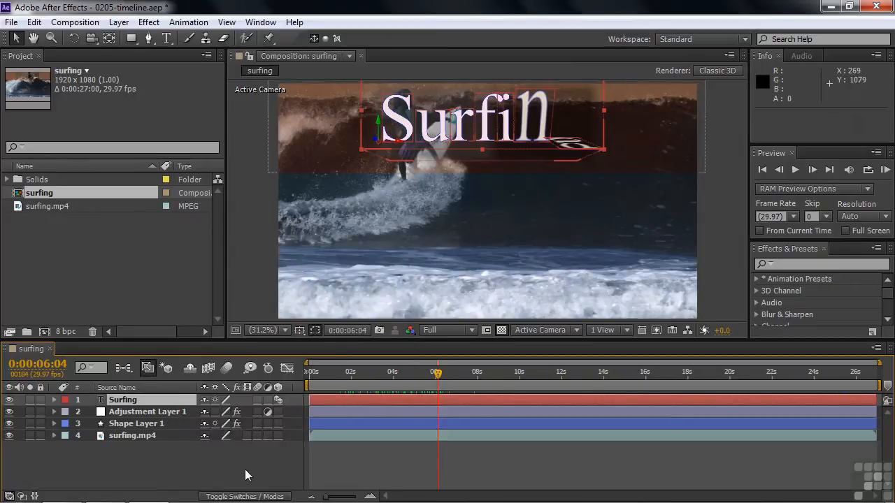
Show the blending mode columns, try Linear Burn on the Surfing text layer, and set its mode back to Normal
{"action": "left_click", "coordinate": [22, 495]}
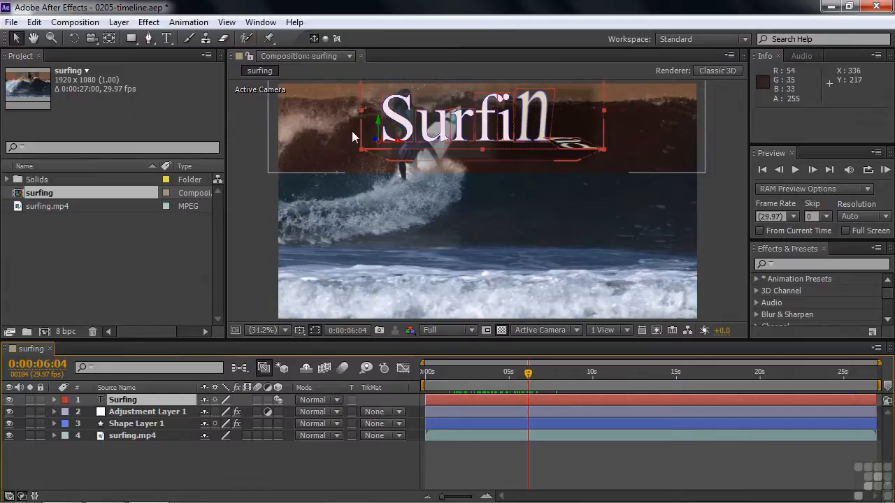
{"action": "left_click", "coordinate": [336, 400]}
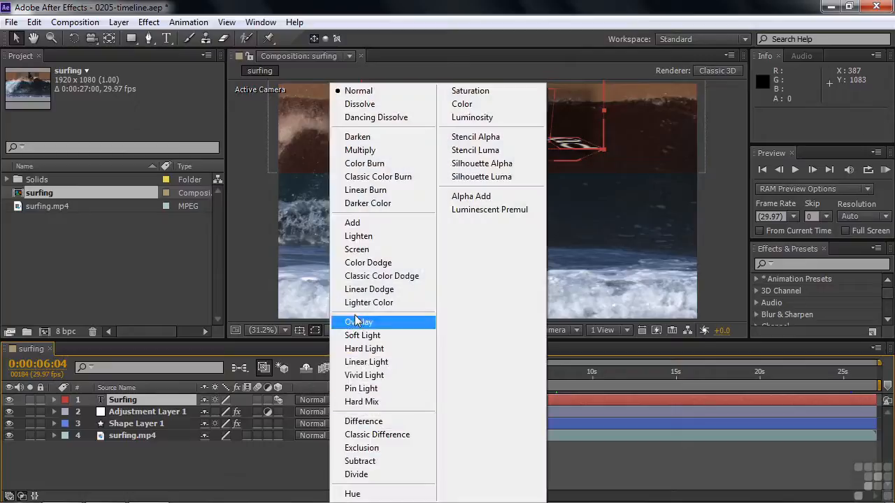
{"action": "left_click", "coordinate": [369, 190]}
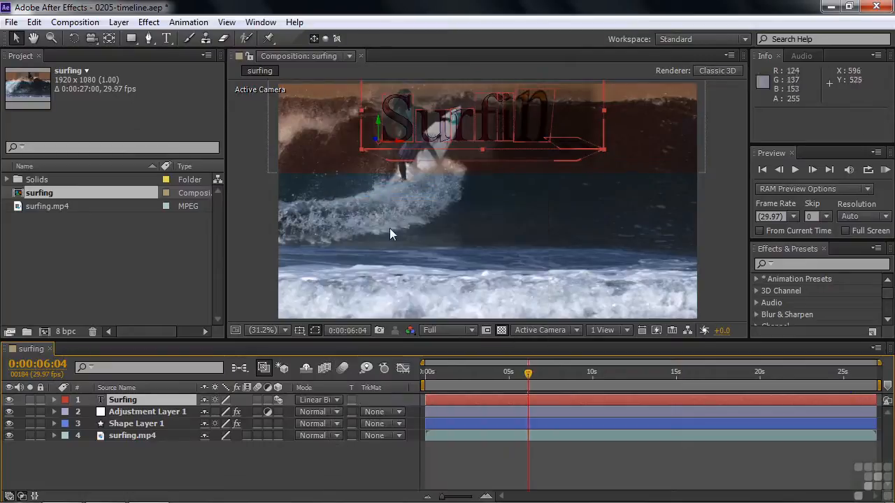
{"action": "left_click", "coordinate": [338, 400]}
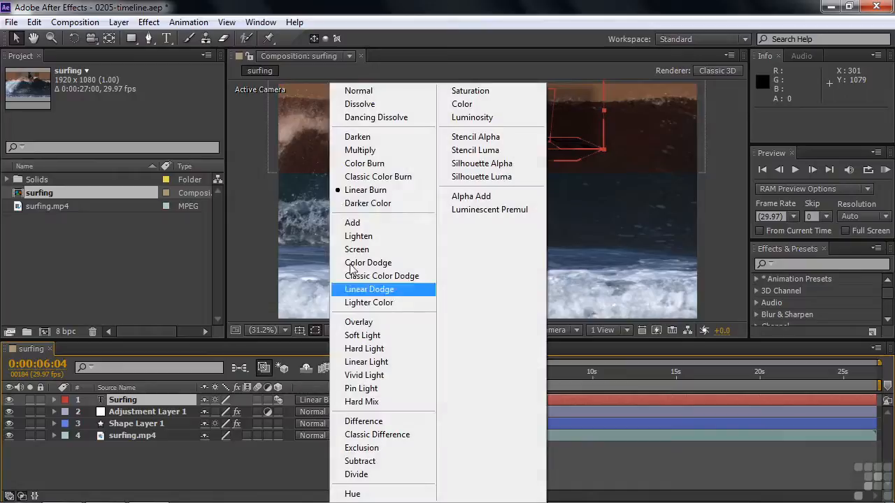
{"action": "left_click", "coordinate": [366, 90]}
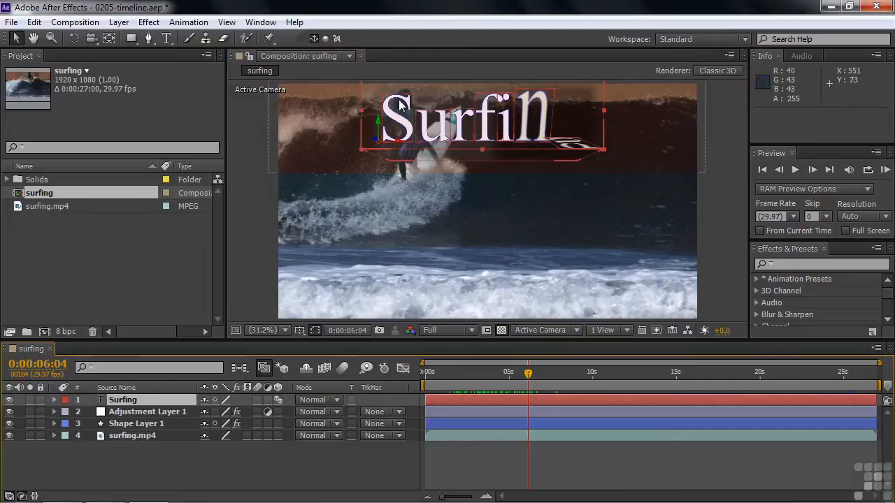
Apply the Surfing text as an Alpha Matte for Adjustment Layer 1 and preview it at 0:00:02:11
{"action": "left_click", "coordinate": [400, 412]}
{"action": "left_click", "coordinate": [423, 351]}
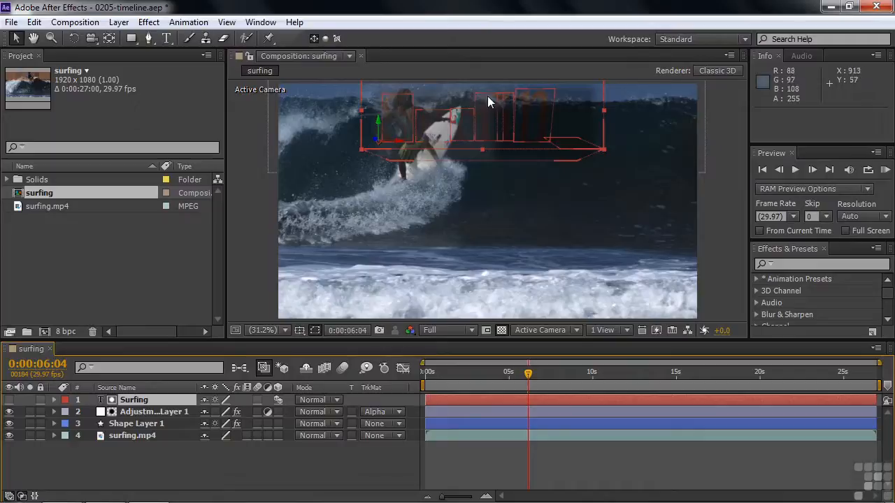
{"action": "left_click_drag", "start_coordinate": [528, 375], "coordinate": [466, 389]}
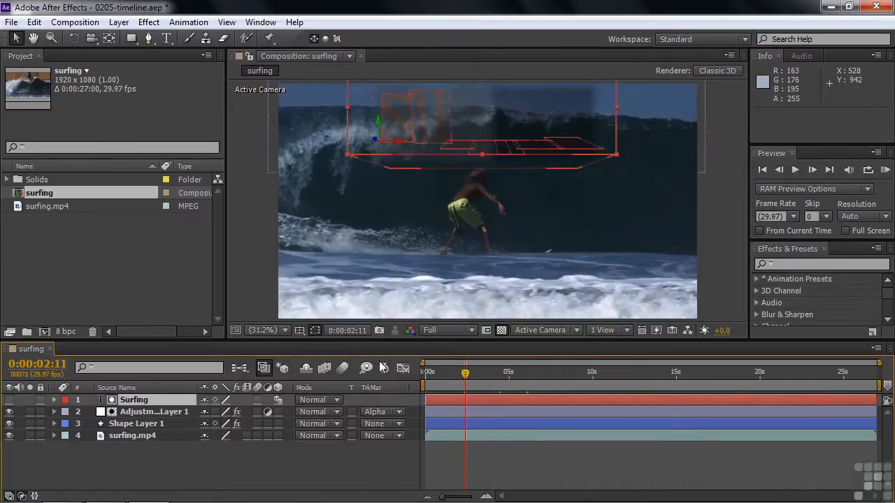
At 0:00:10:21, try Alpha Inverted Matte "Surfing" on Adjustment Layer 1, then set it to No Track Matte
{"action": "left_click", "coordinate": [604, 373]}
{"action": "left_click", "coordinate": [400, 413]}
{"action": "left_click", "coordinate": [440, 365]}
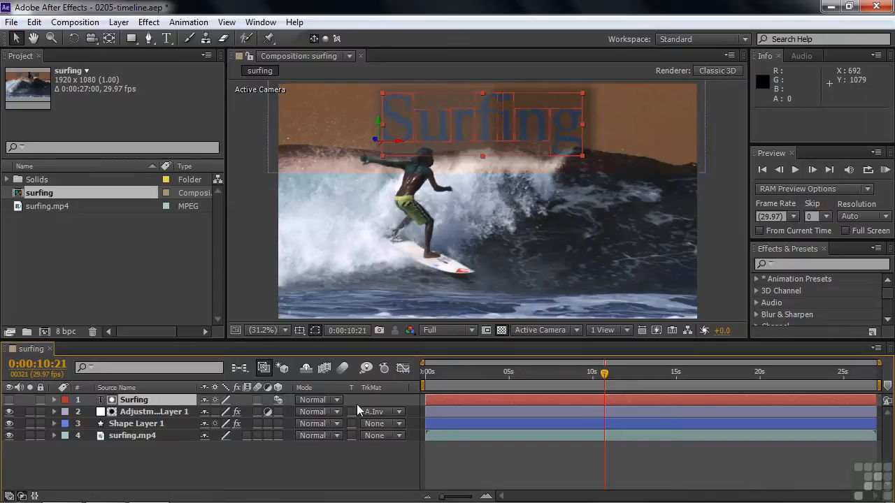
{"action": "left_click", "coordinate": [399, 412]}
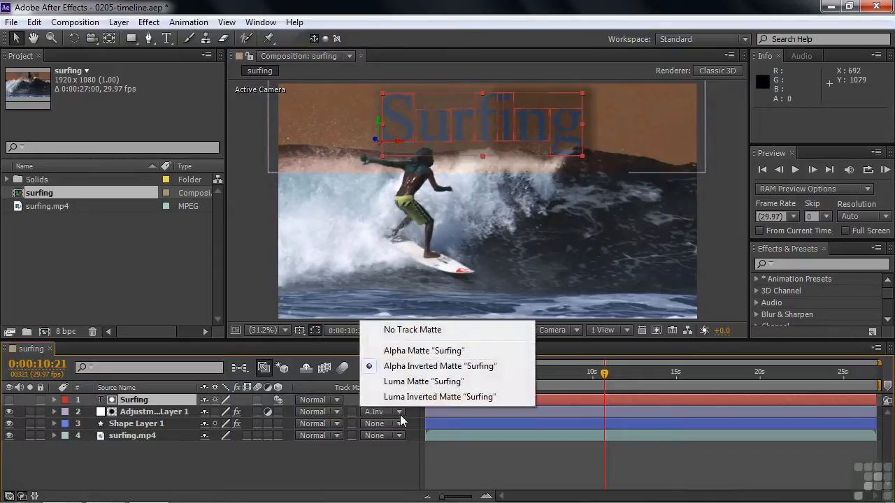
{"action": "left_click", "coordinate": [410, 330]}
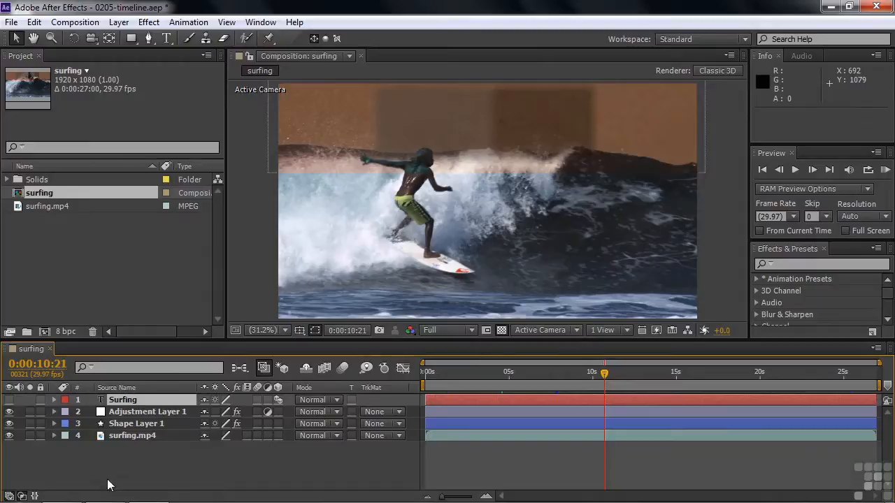
Replace the mode columns with In, Out, Duration and Stretch, trim the Surfing layer's start to 0:00:06:21, and undo the trim
{"action": "left_click", "coordinate": [22, 496]}
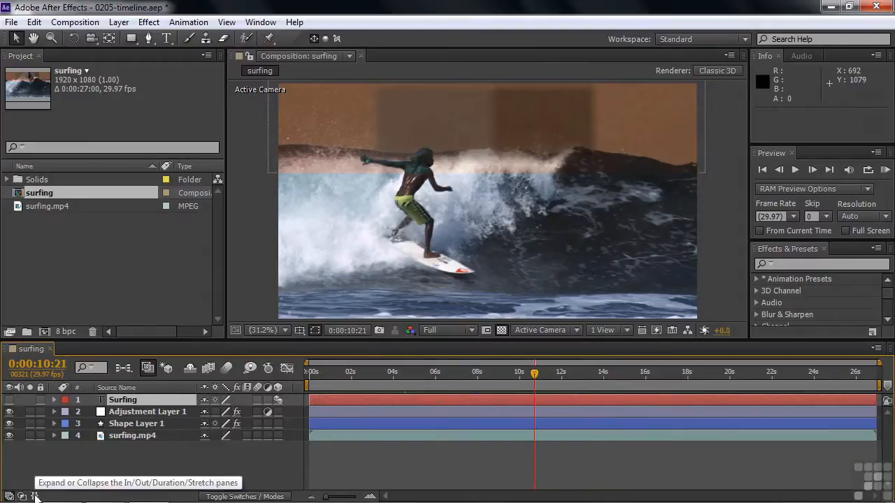
{"action": "left_click", "coordinate": [34, 496]}
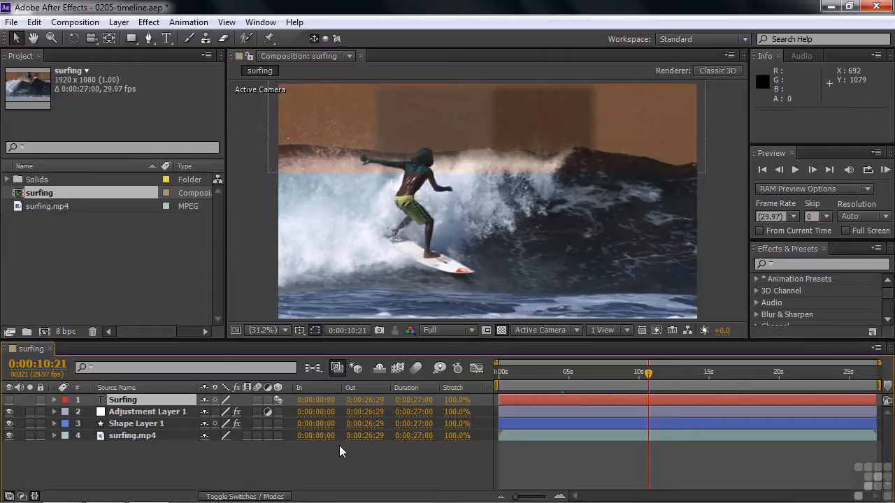
{"action": "left_click_drag", "start_coordinate": [500, 400], "coordinate": [592, 400]}
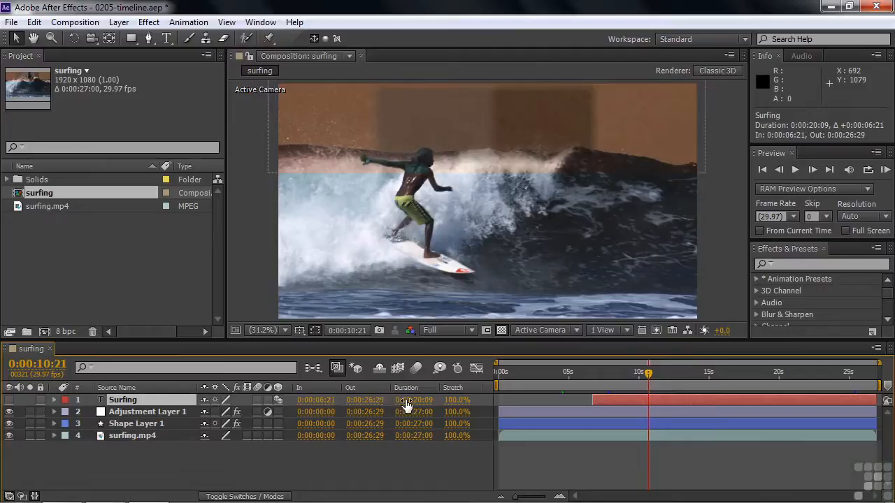
{"action": "key", "text": "ctrl+z"}
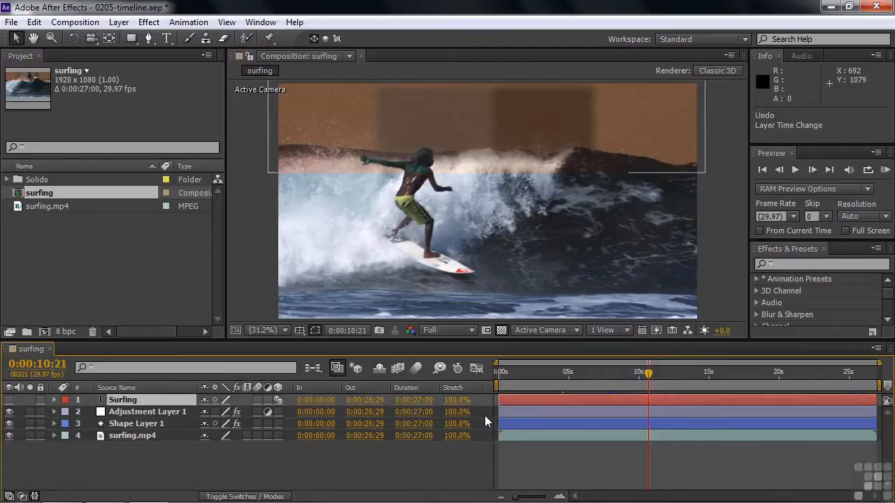
Make the Surfing text layer visible again, examine the list of available timeline columns, and deselect the layer
{"action": "left_click", "coordinate": [9, 400]}
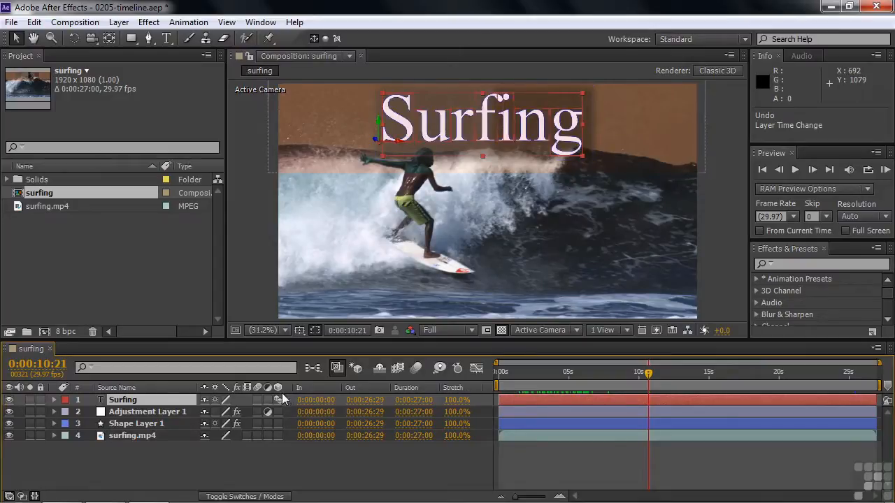
{"action": "right_click", "coordinate": [323, 389]}
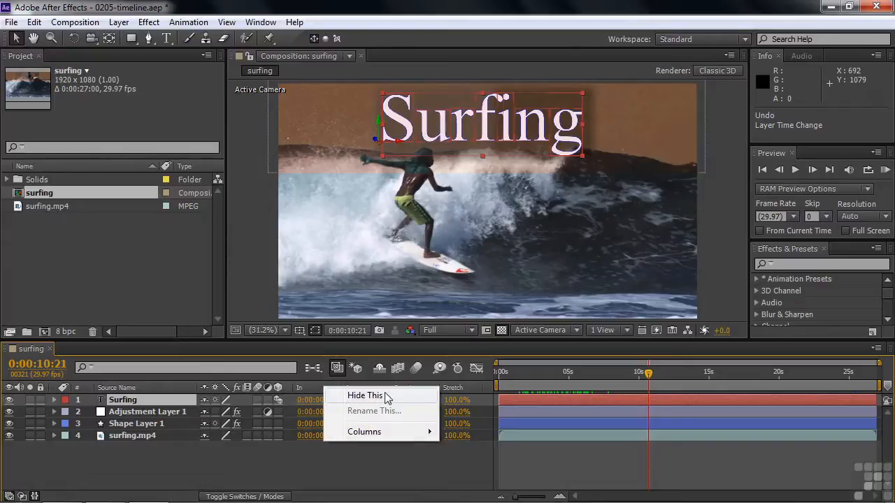
{"action": "mouse_move", "coordinate": [378, 433]}
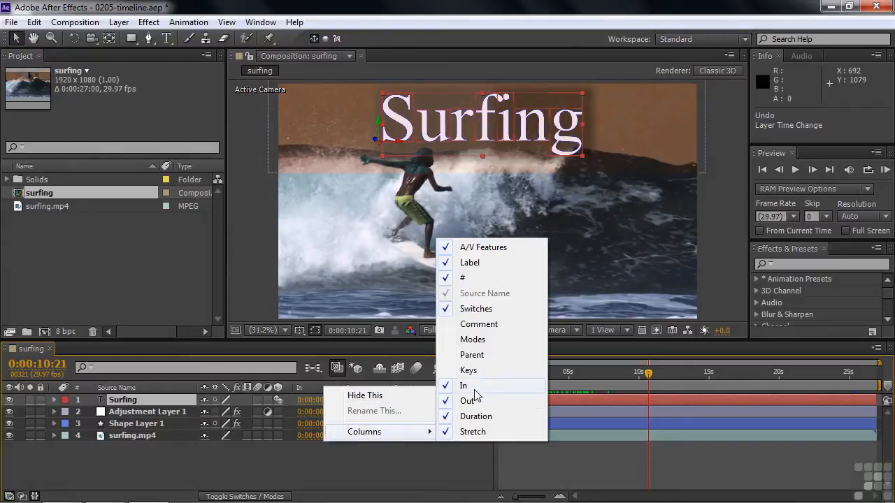
{"action": "left_click", "coordinate": [391, 477]}
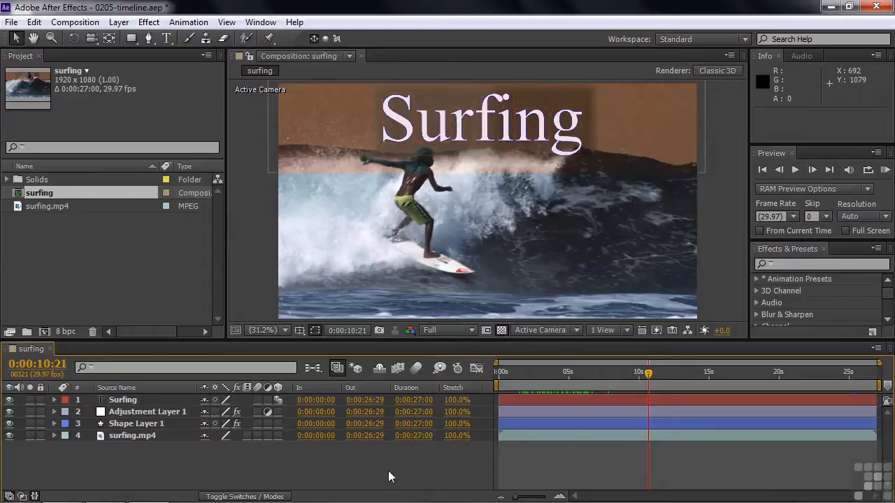
Hide the Out column, then collapse the remaining In, Duration and Stretch columns
{"action": "right_click", "coordinate": [368, 391]}
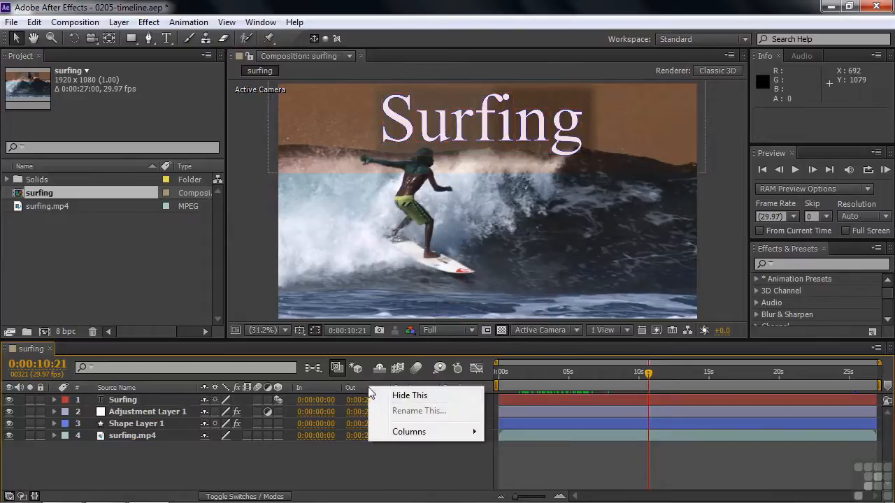
{"action": "left_click", "coordinate": [374, 395]}
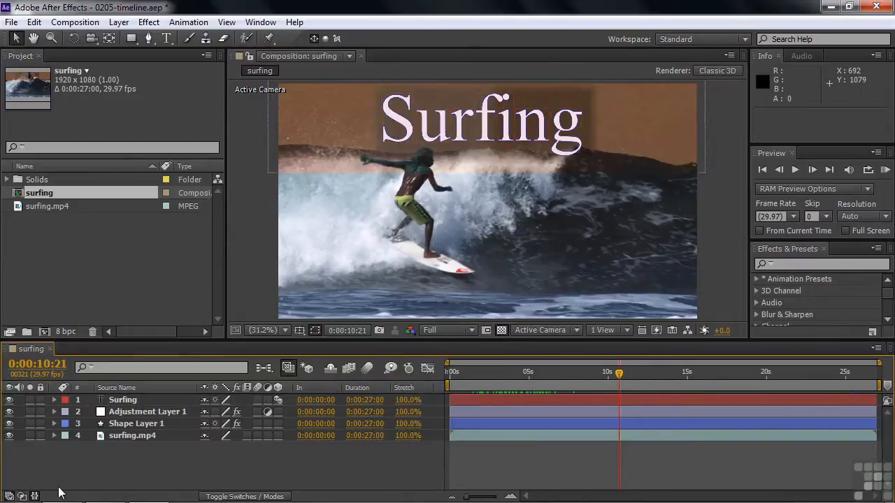
{"action": "left_click", "coordinate": [35, 496]}
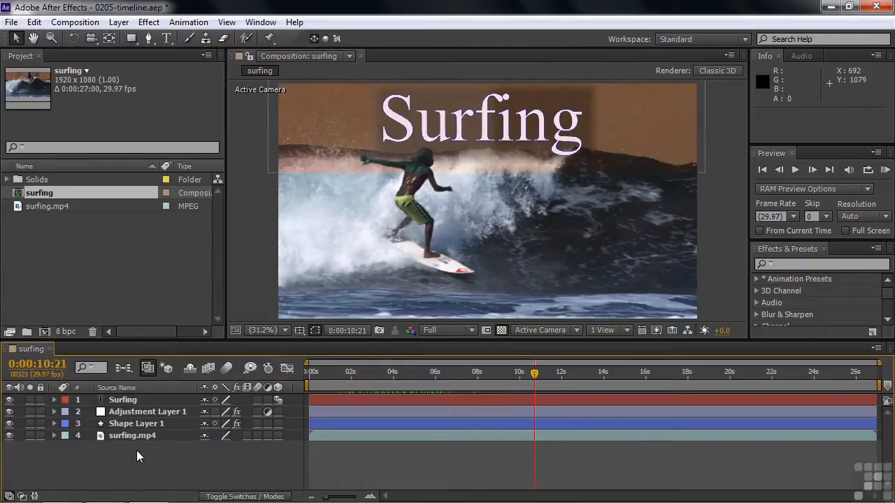
Toggle the timeline repeatedly between layer switches and blending modes, ending with the switches shown
{"action": "left_click", "coordinate": [246, 496]}
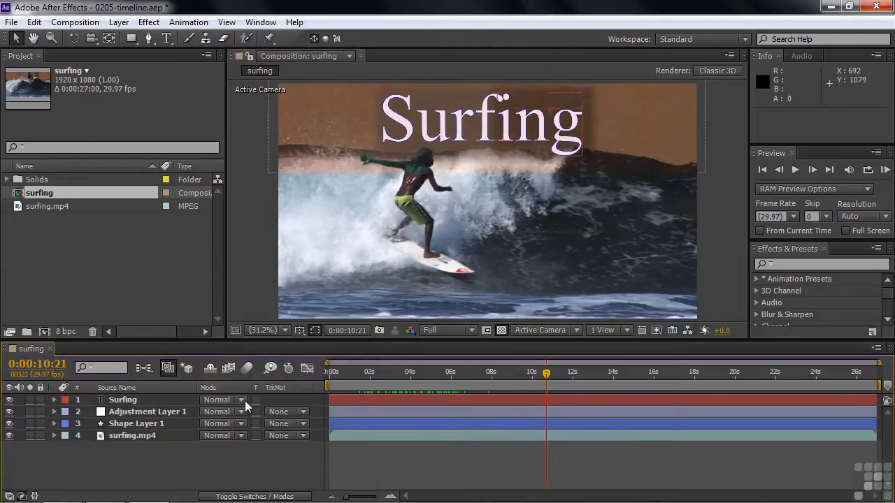
{"action": "left_click", "coordinate": [252, 496]}
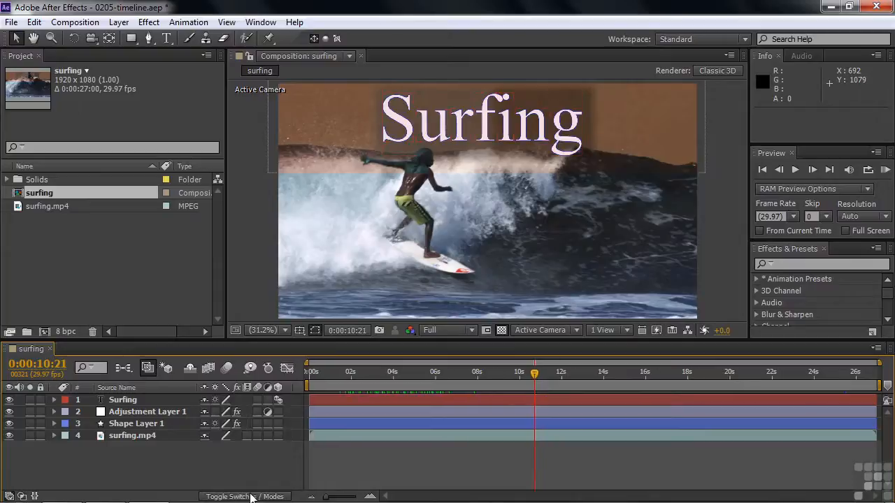
{"action": "left_click", "coordinate": [252, 496]}
{"action": "left_click", "coordinate": [252, 496]}
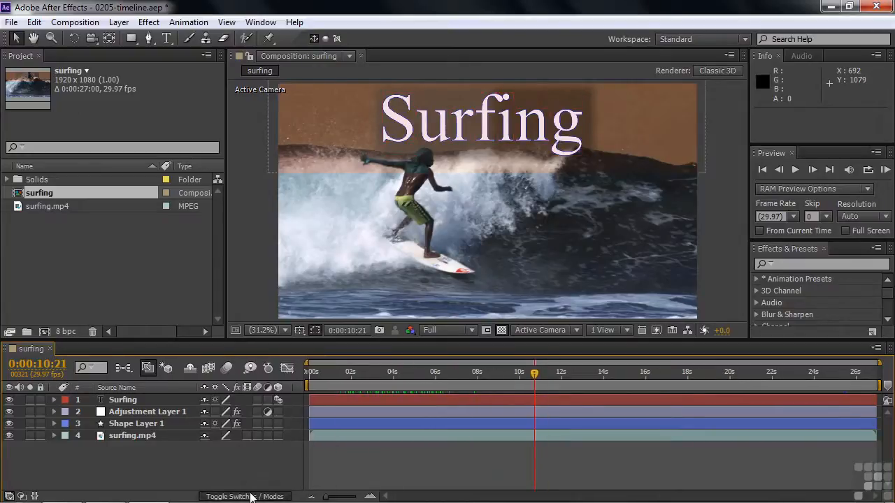
{"action": "left_click", "coordinate": [251, 496]}
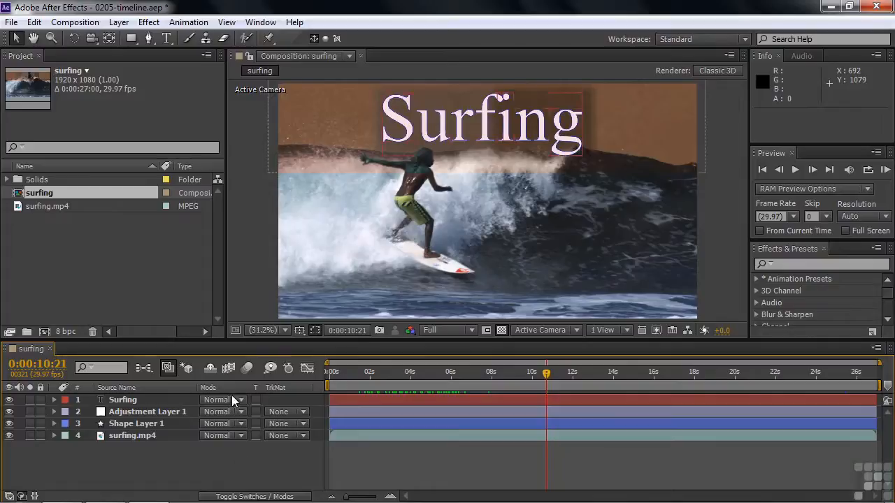
{"action": "left_click", "coordinate": [253, 496]}
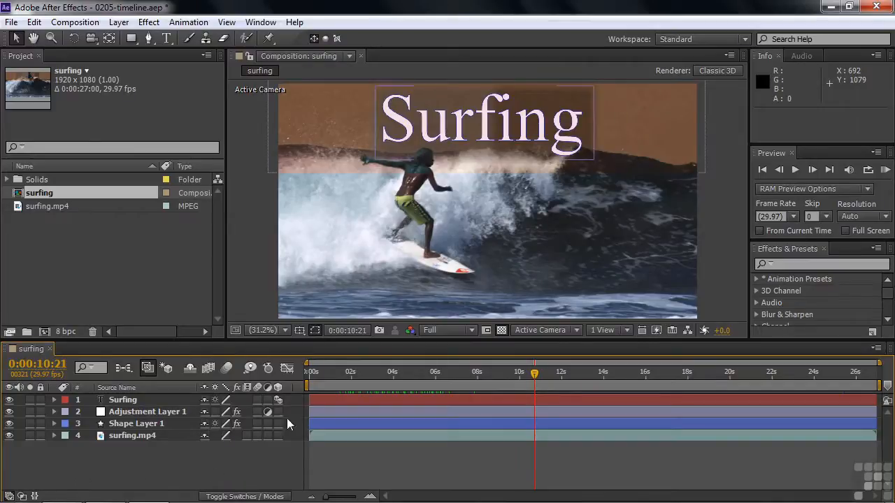
Display the Parent column in the timeline and hide it again
{"action": "right_click", "coordinate": [302, 389]}
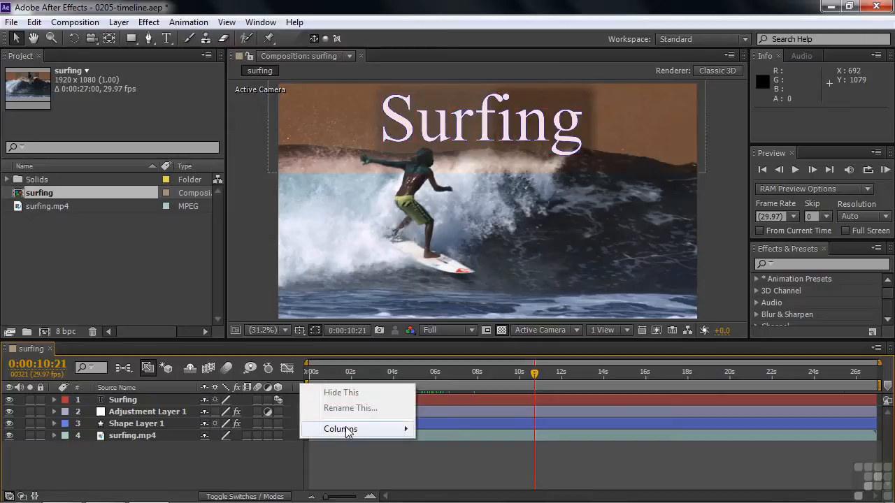
{"action": "mouse_move", "coordinate": [347, 431]}
{"action": "left_click", "coordinate": [461, 352]}
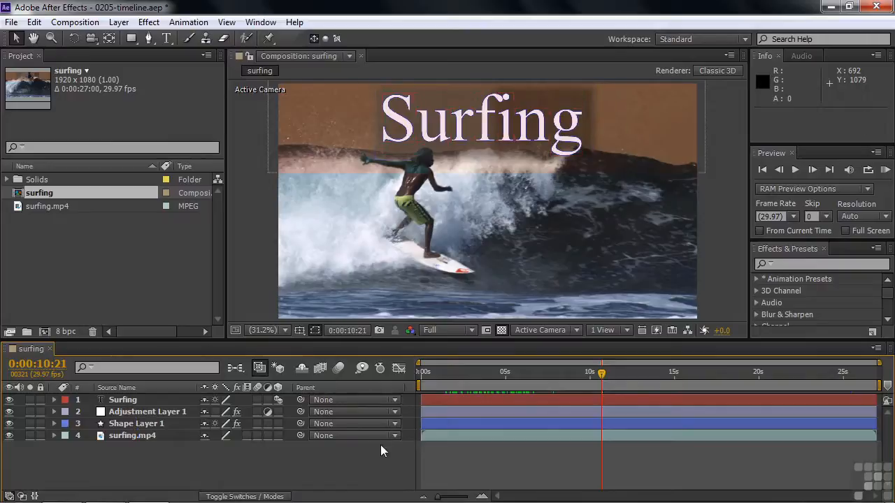
{"action": "right_click", "coordinate": [362, 389]}
{"action": "left_click", "coordinate": [383, 395]}
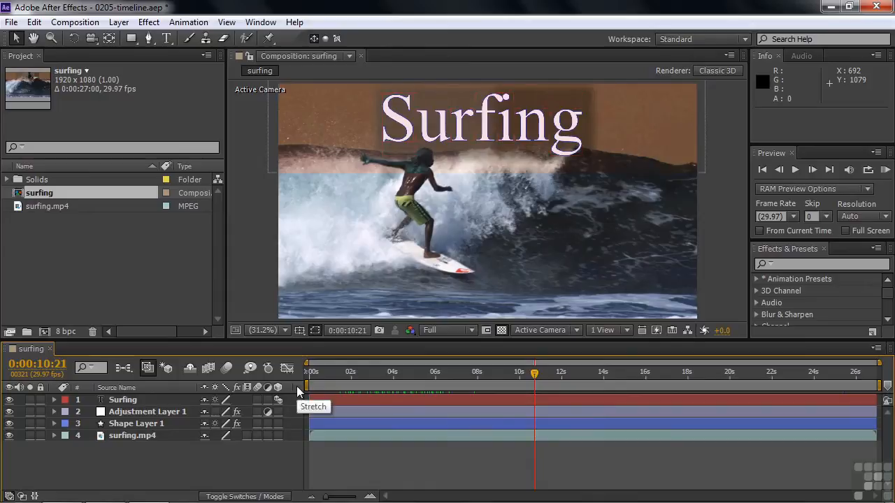
Display the Keys column in the timeline beside the layer switches
{"action": "right_click", "coordinate": [298, 392]}
{"action": "mouse_move", "coordinate": [327, 430]}
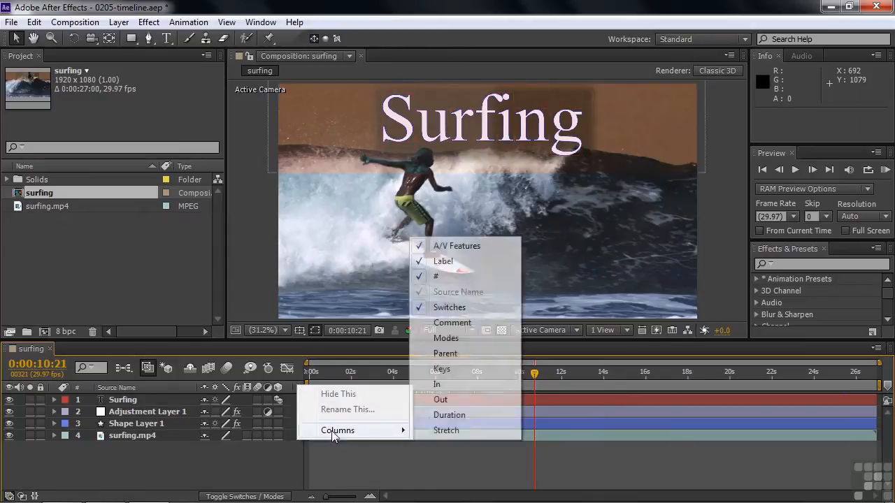
{"action": "left_click", "coordinate": [447, 375]}
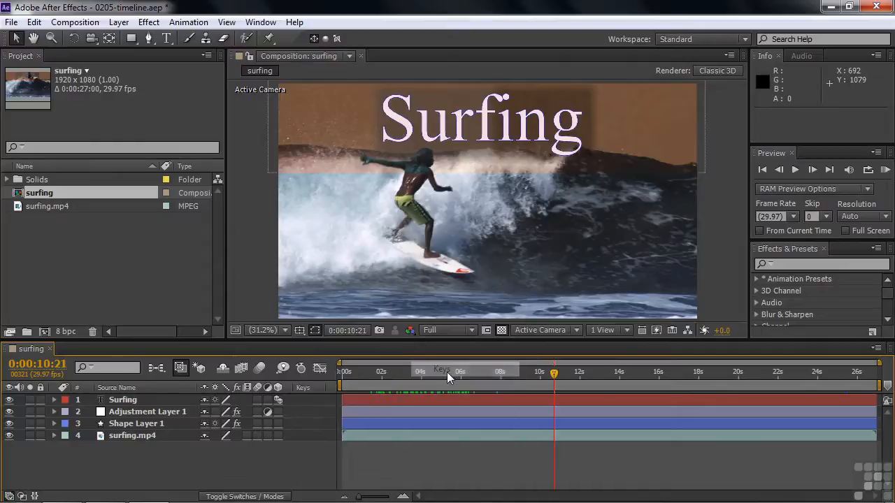
Display the Comment column, open the Surfing layer's comment field for editing, and hide the column again
{"action": "right_click", "coordinate": [314, 393]}
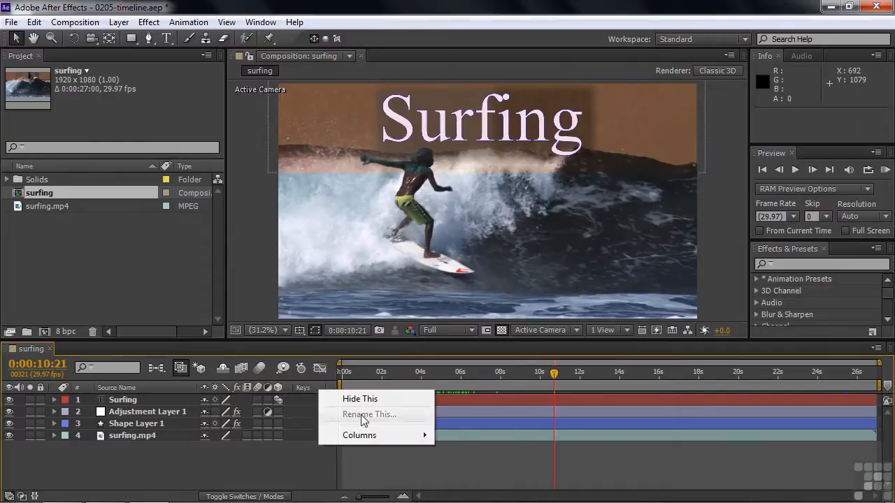
{"action": "mouse_move", "coordinate": [366, 435]}
{"action": "left_click", "coordinate": [468, 334]}
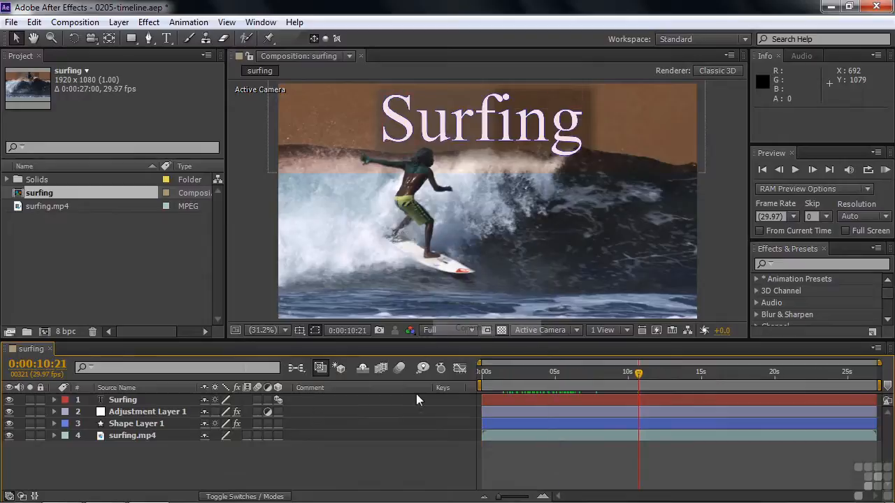
{"action": "left_click", "coordinate": [328, 400]}
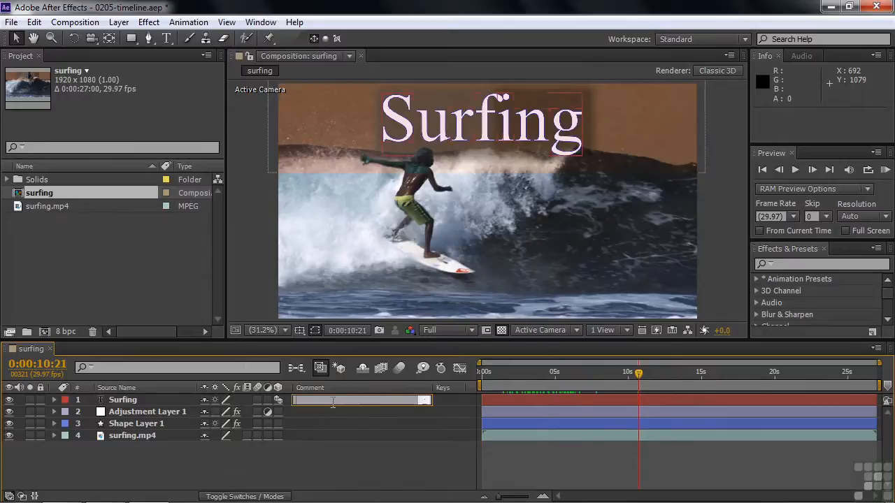
{"action": "right_click", "coordinate": [381, 388]}
{"action": "left_click", "coordinate": [409, 396]}
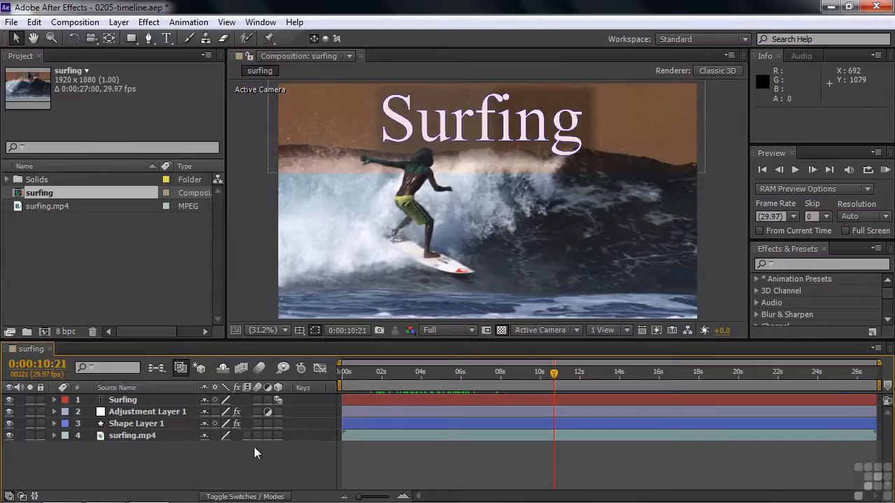
Reveal the Surfing layer's keyframed properties, stepping back to the first Start keyframe at 0:00:01:09, and hide the Keys column
{"action": "key", "text": "u"}
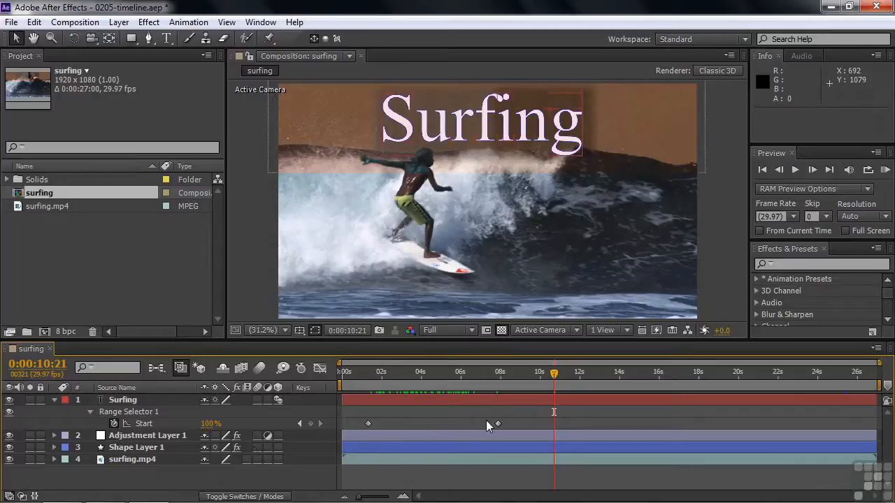
{"action": "left_click", "coordinate": [299, 424]}
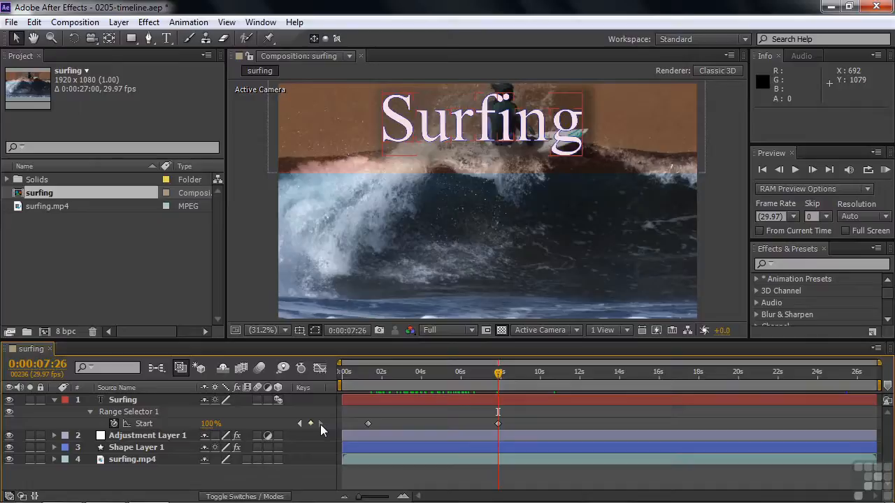
{"action": "left_click", "coordinate": [300, 424]}
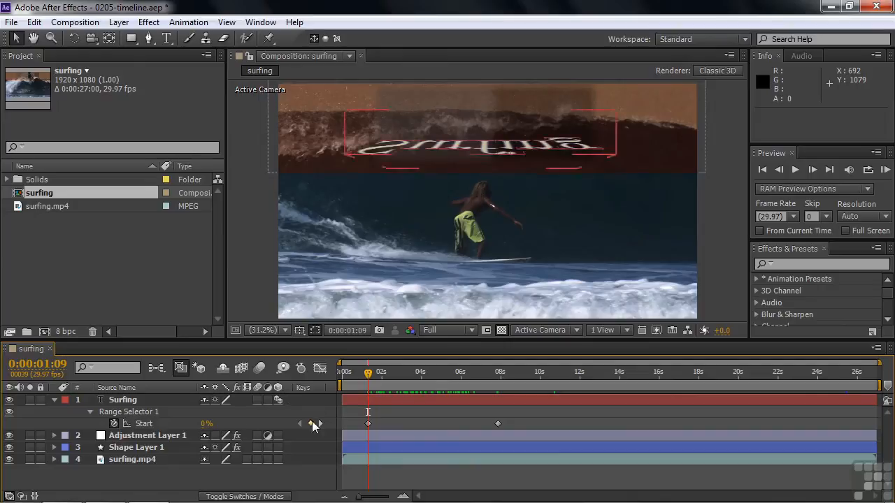
{"action": "right_click", "coordinate": [309, 389]}
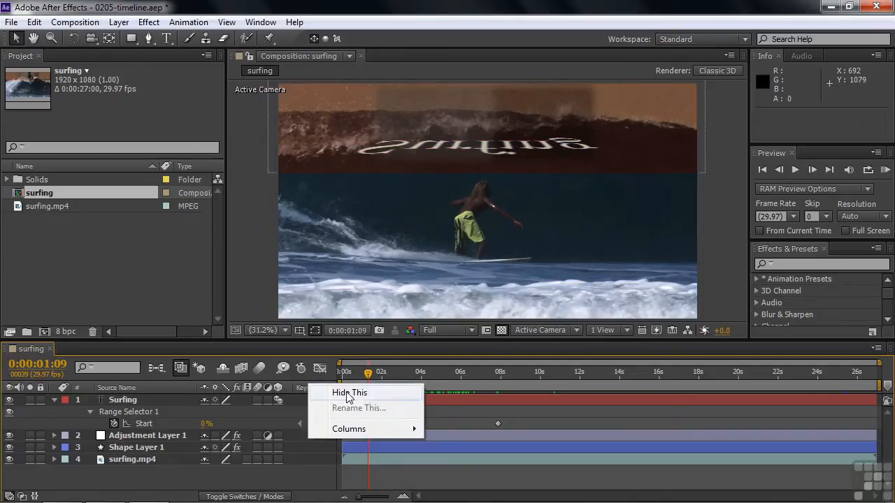
{"action": "left_click", "coordinate": [342, 392]}
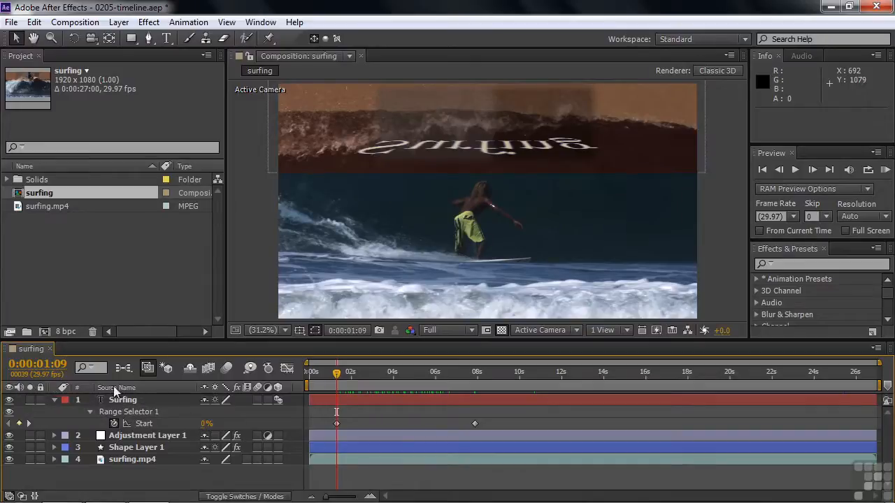
Rearrange the columns by moving A/V Features behind the switches, Switches to the front, and A/V Features back to the front
{"action": "left_click", "coordinate": [10, 423]}
{"action": "left_click_drag", "start_coordinate": [10, 391], "coordinate": [277, 392]}
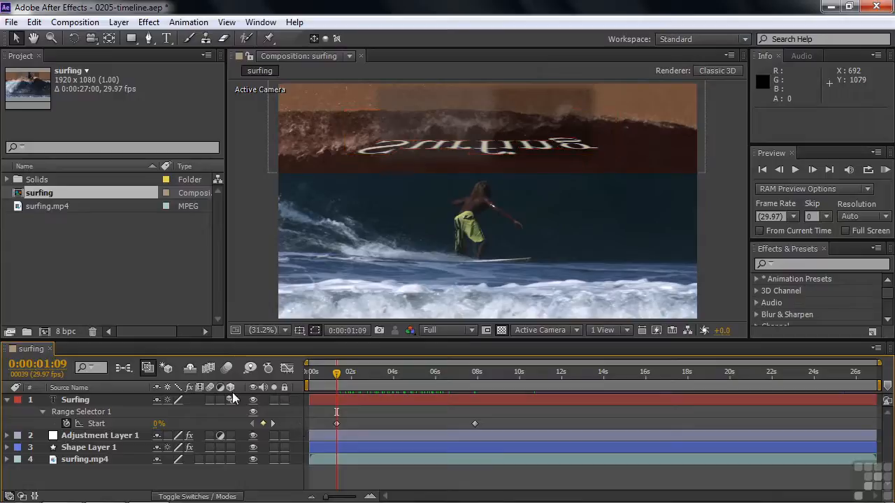
{"action": "left_click_drag", "start_coordinate": [185, 391], "coordinate": [7, 397]}
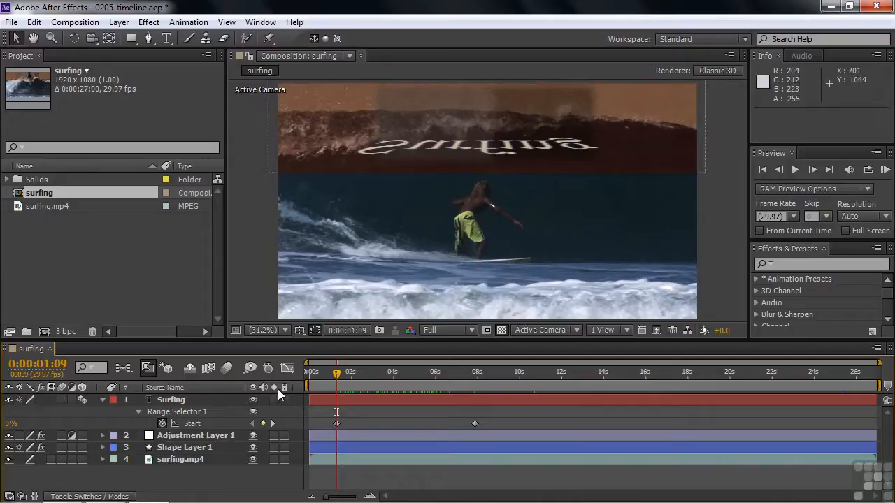
{"action": "left_click_drag", "start_coordinate": [277, 388], "coordinate": [8, 390]}
Show layer names instead of source names and move the Switches column back behind the Layer Name column
{"action": "left_click", "coordinate": [218, 388]}
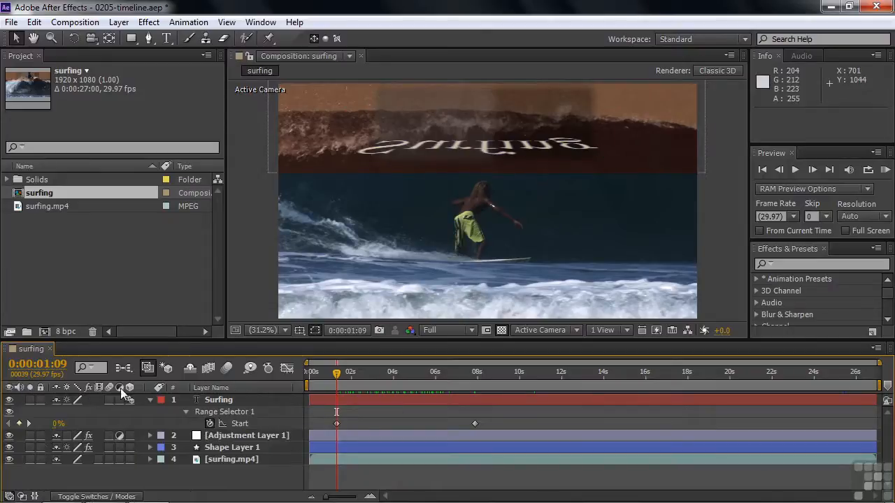
{"action": "left_click_drag", "start_coordinate": [68, 391], "coordinate": [266, 402]}
{"action": "left_click", "coordinate": [267, 401]}
{"action": "left_click", "coordinate": [243, 446]}
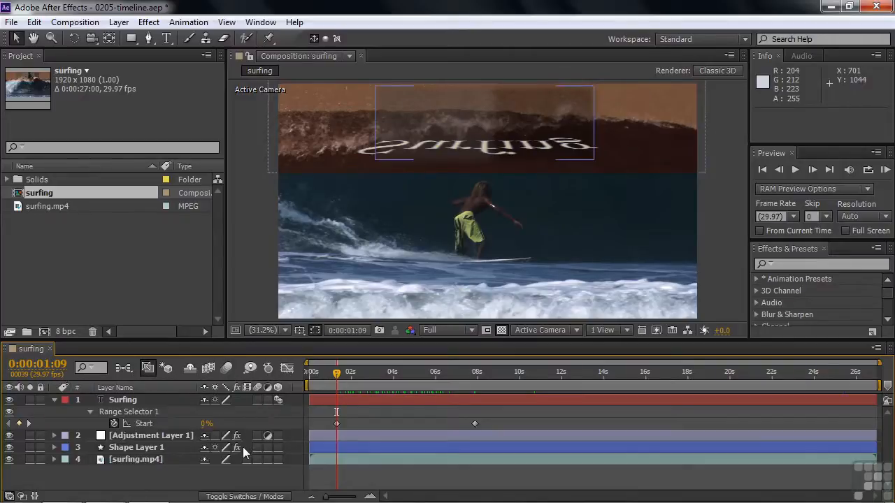
{"action": "left_click", "coordinate": [189, 476]}
Zoom the timeline in to frame level around the current time and back out to the full composition duration
{"action": "mouse_move", "coordinate": [327, 497]}
{"action": "left_mouse_down"}
{"action": "mouse_move", "coordinate": [355, 499]}
{"action": "mouse_move", "coordinate": [326, 499]}
{"action": "left_mouse_up"}
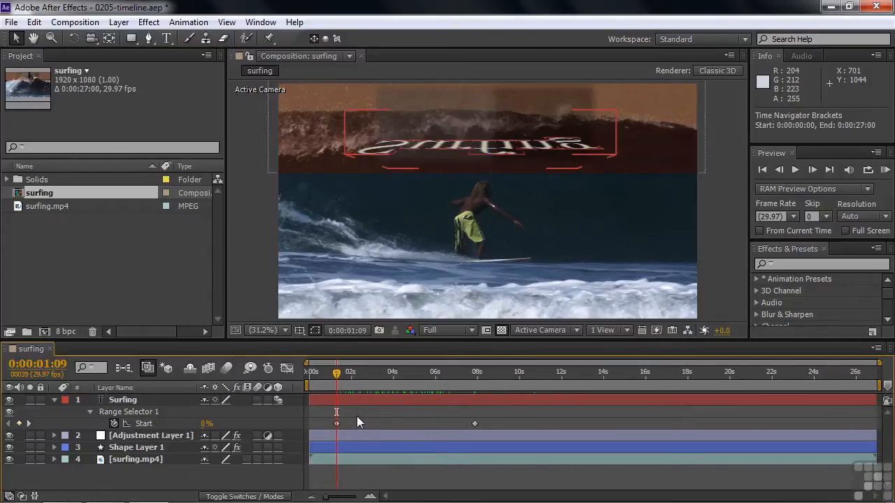
{"action": "key", "text": "semicolon"}
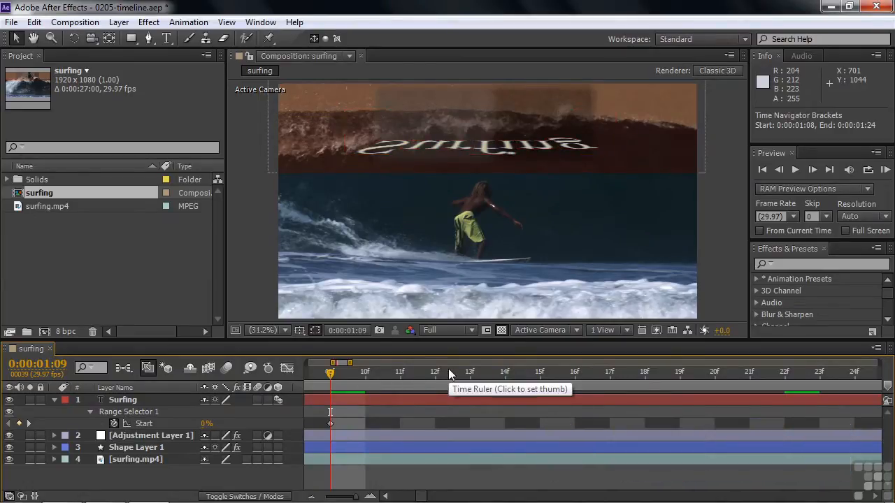
{"action": "key", "text": "shift+semicolon"}
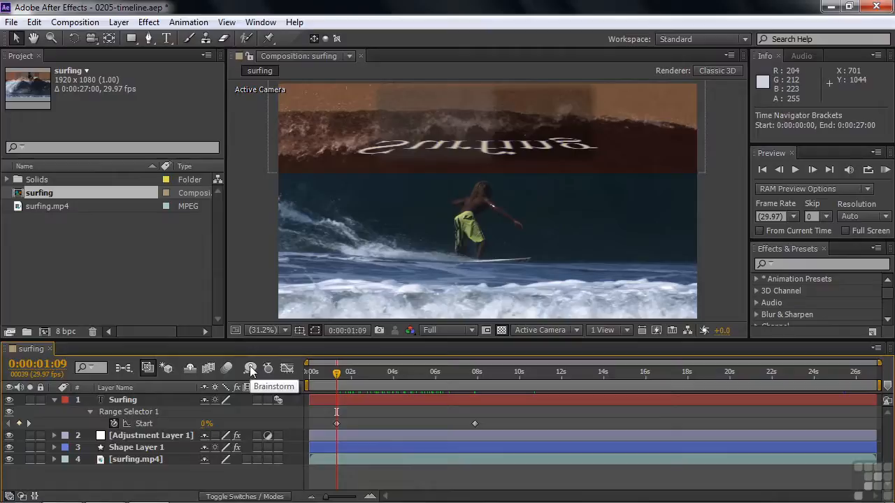
Show the Graph Editor in the timeline and switch back to the layer bars
{"action": "left_click", "coordinate": [285, 368]}
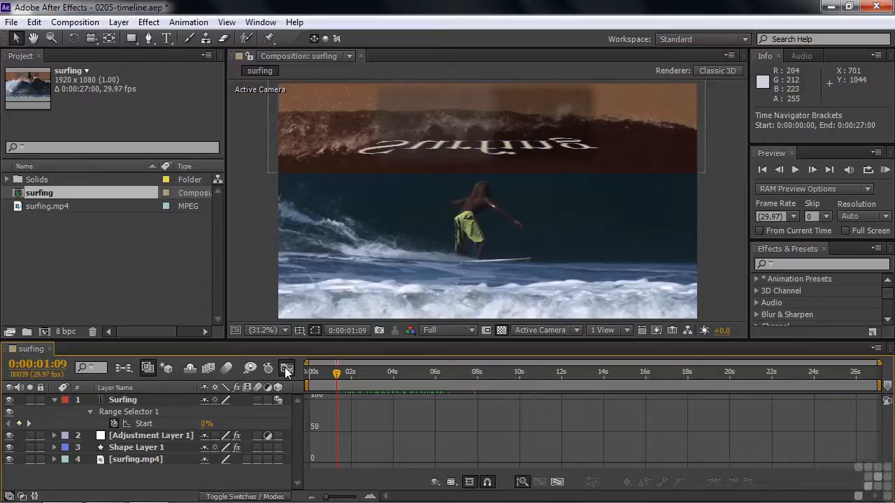
{"action": "left_click", "coordinate": [286, 369]}
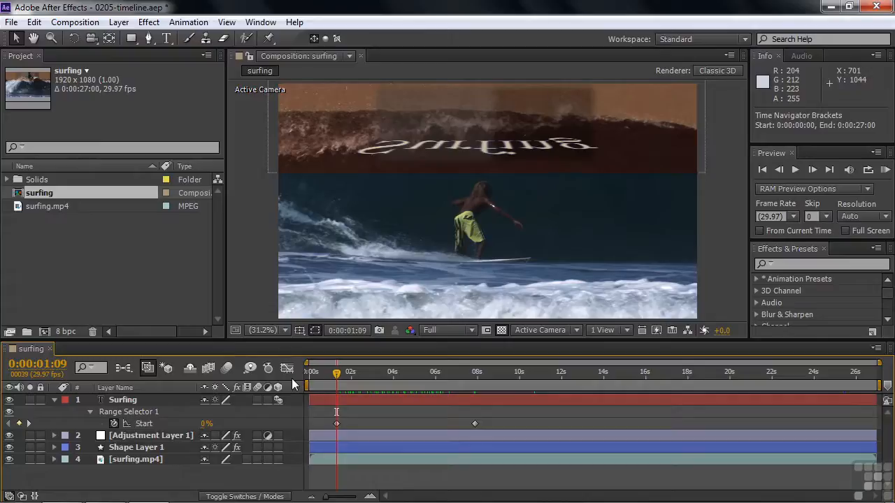
{"action": "left_click", "coordinate": [261, 407]}
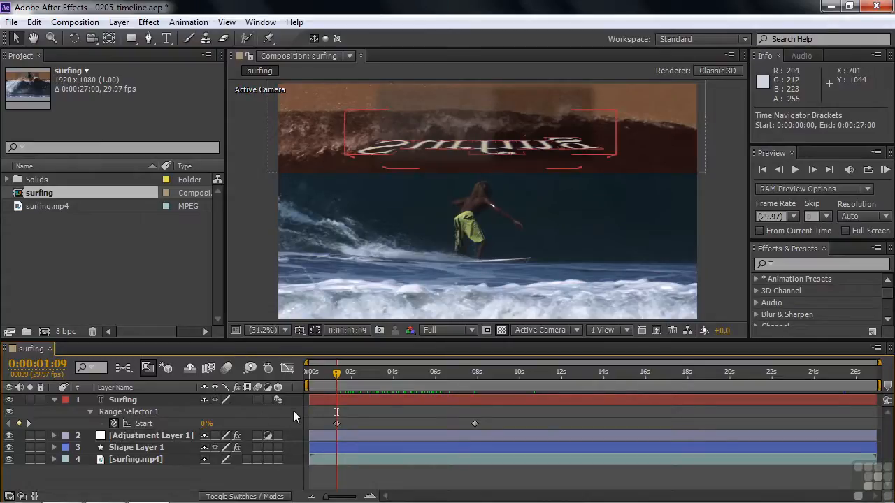